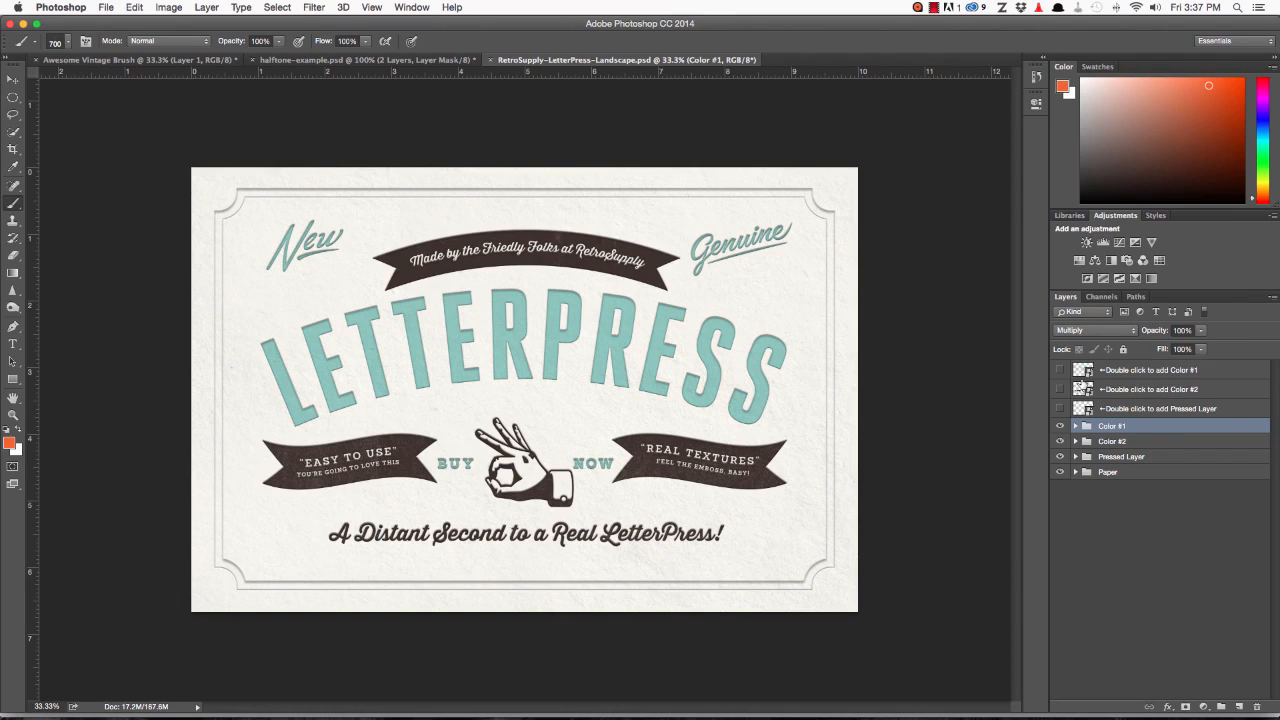
# - Open the contents of the "Double click to add Color #1" smart object for editing
pyautogui.doubleClick(1087, 370)
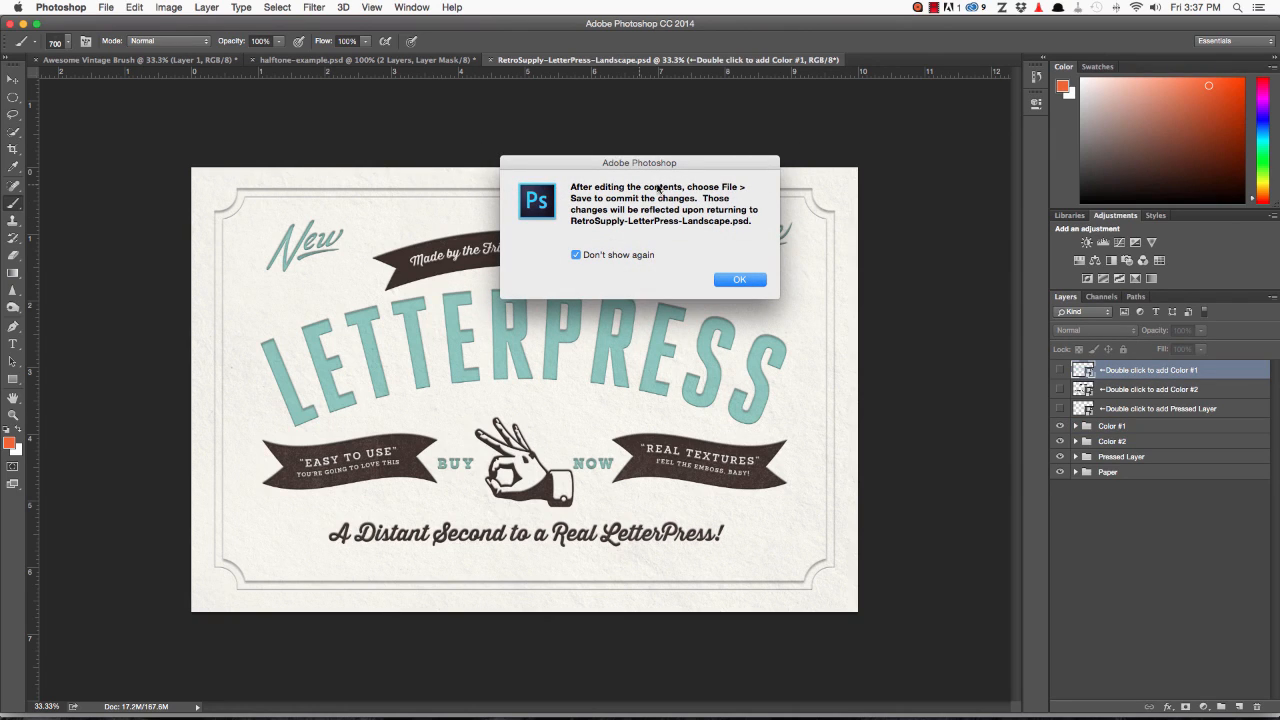
pyautogui.click(738, 281)
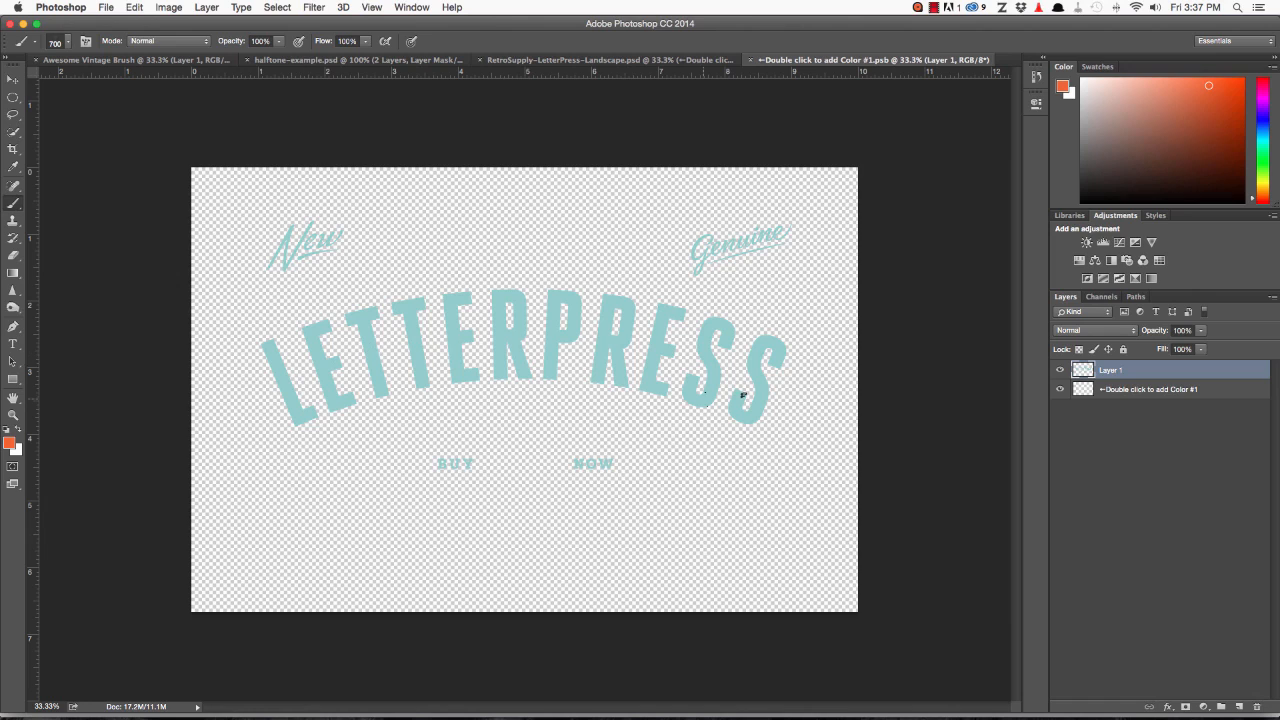
pyautogui.click(1060, 371)
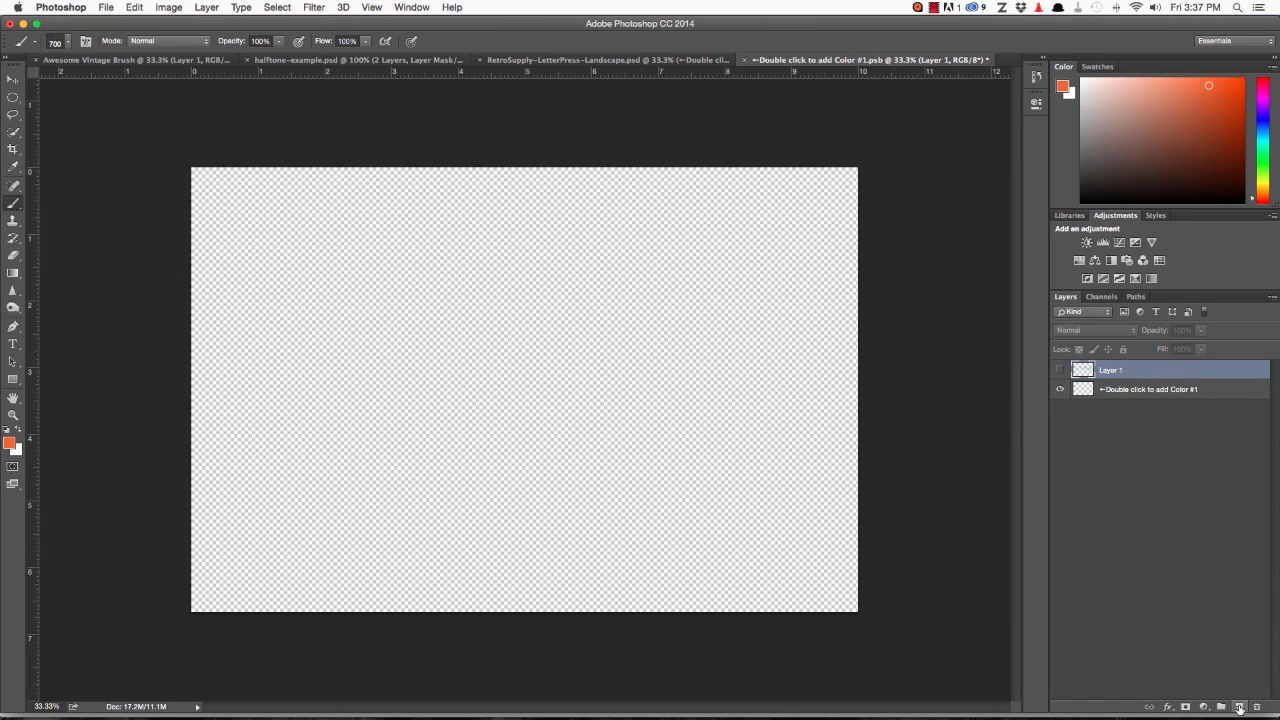
pyautogui.click(106, 8)
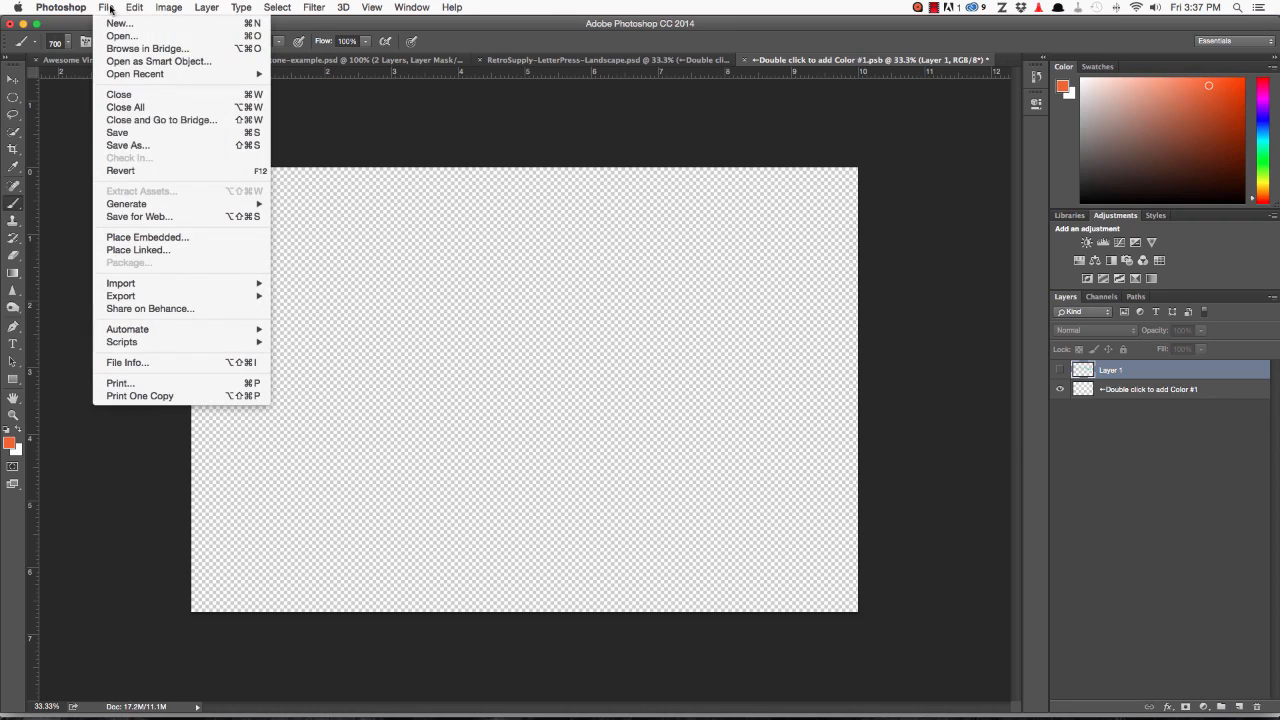
pyautogui.click(509, 34)
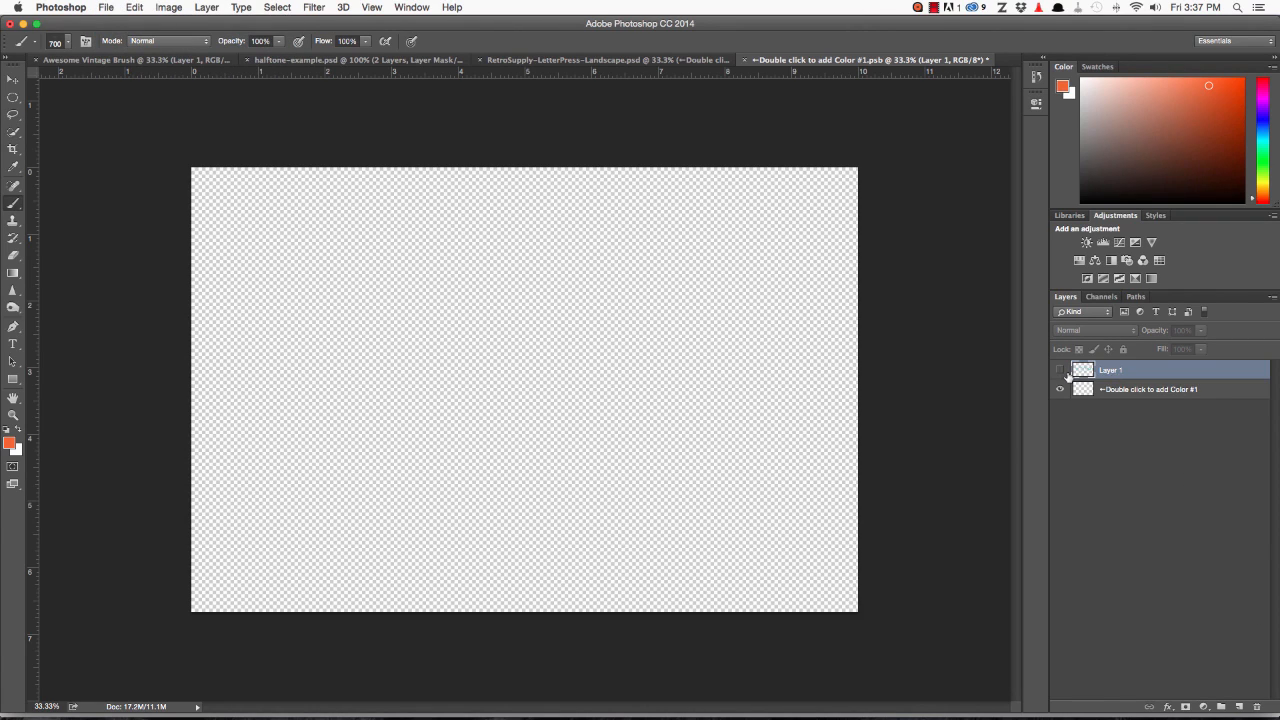
pyautogui.click(1060, 370)
pyautogui.click(106, 8)
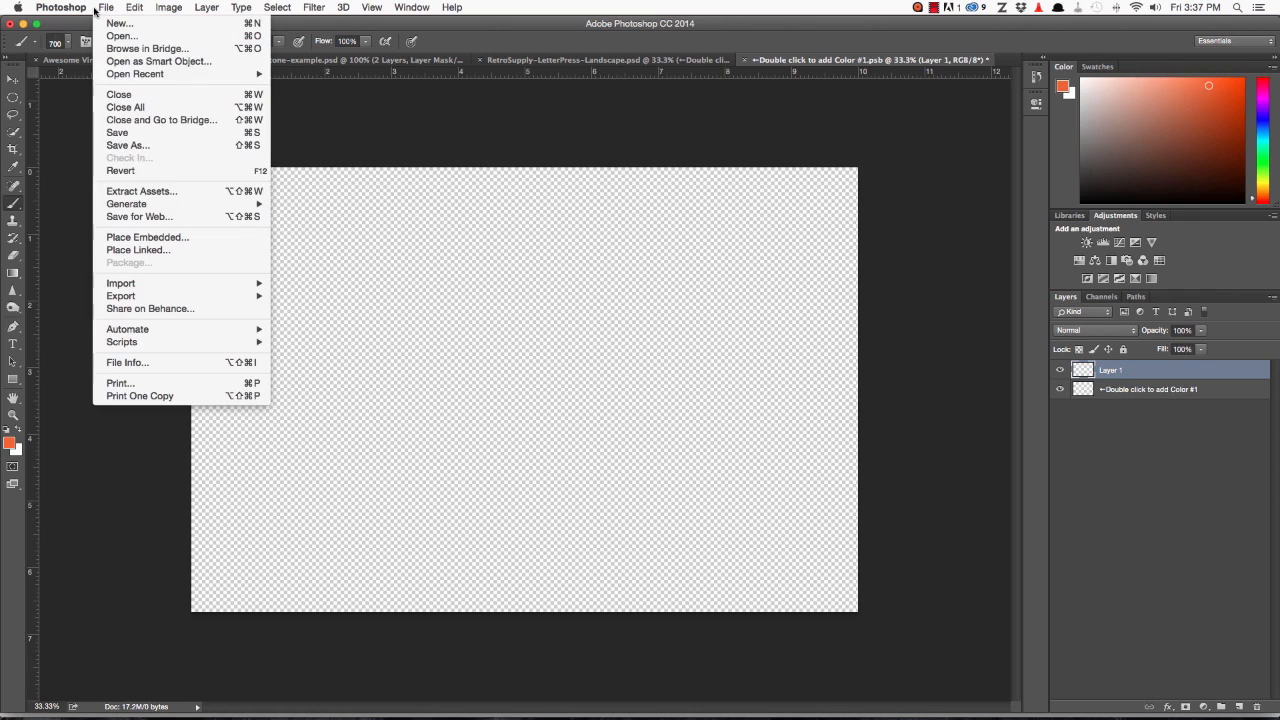
pyautogui.click(541, 30)
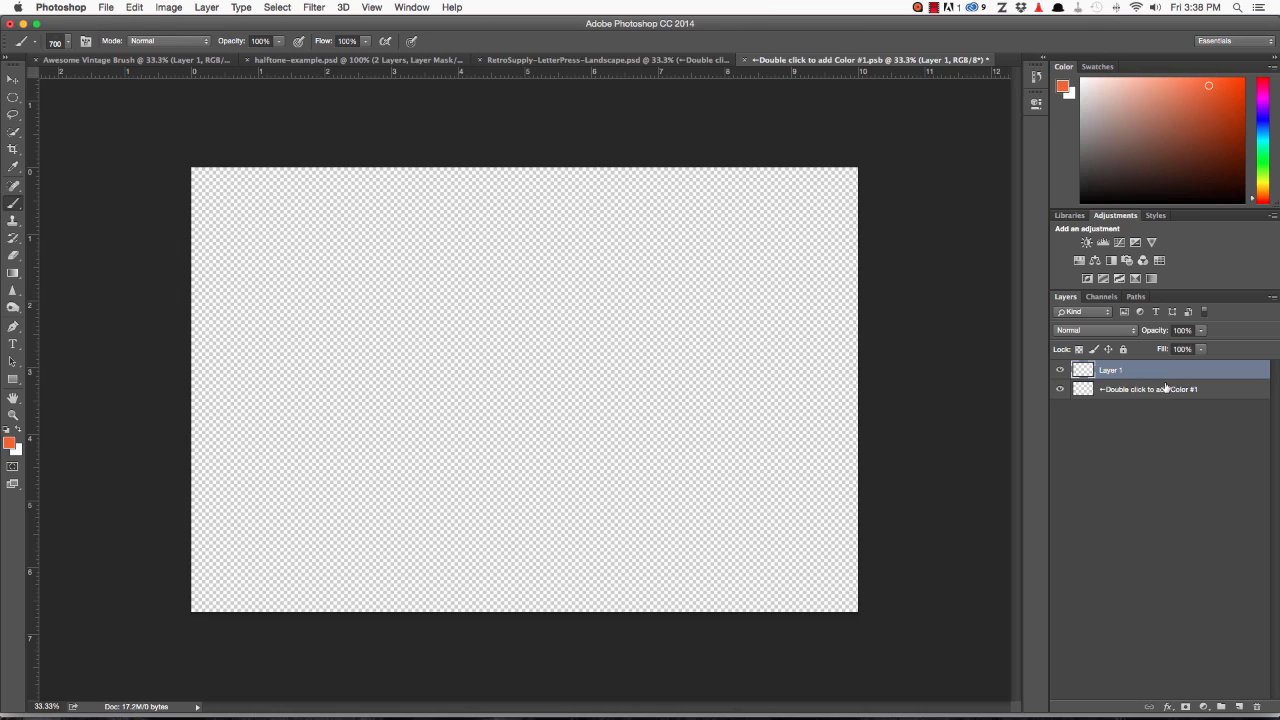
pyautogui.press('super+z')
pyautogui.press('super+z')
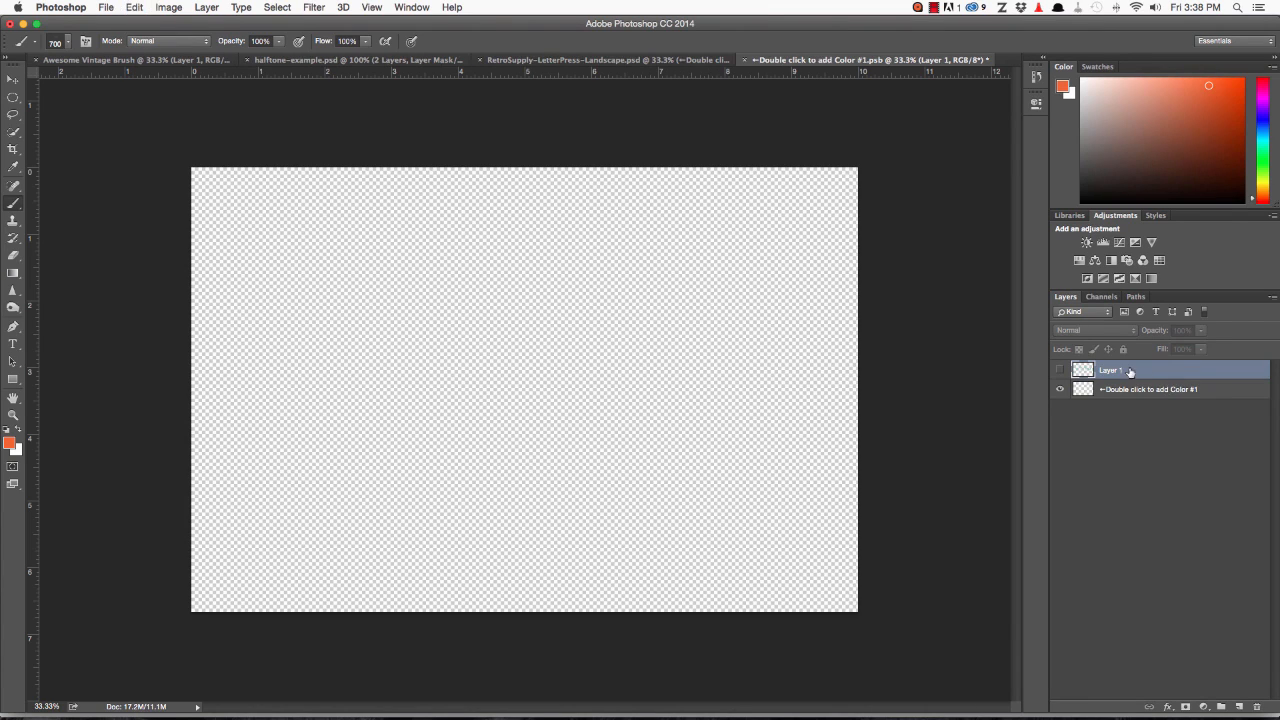
pyautogui.click(1060, 370)
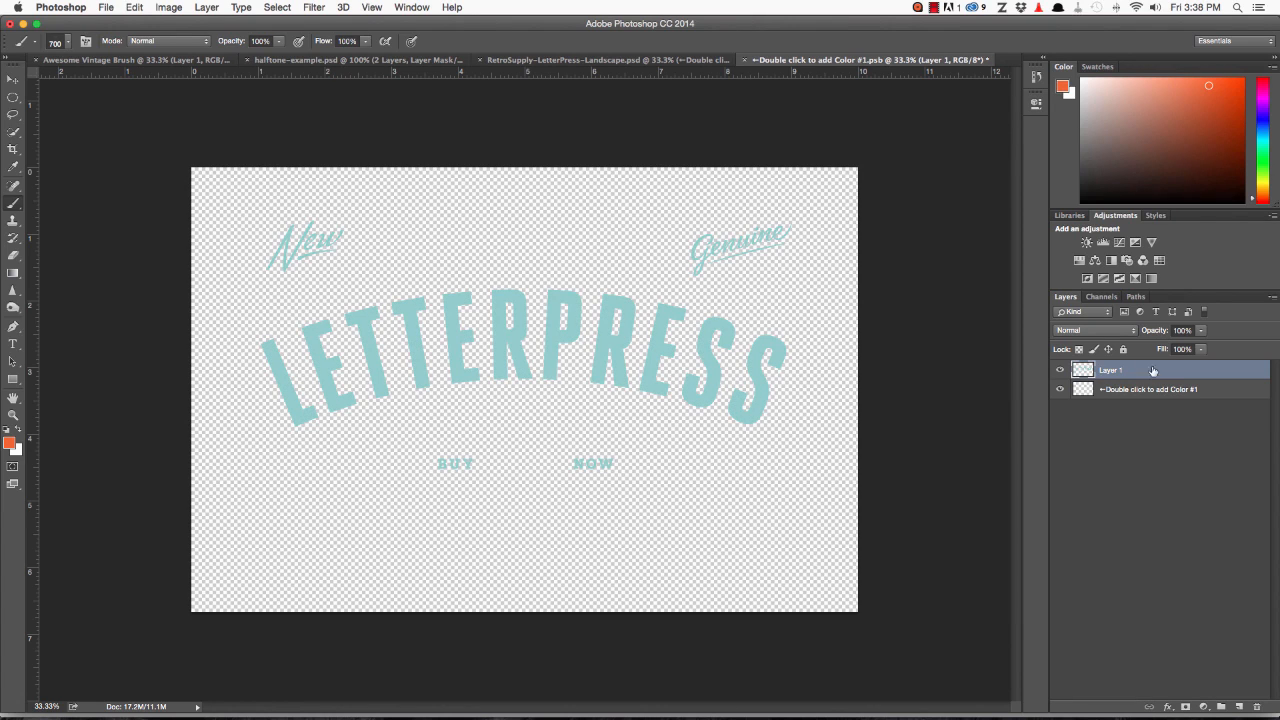
# - Close the Color #1 smart object's document and return to RetroSupply-LetterPress-Landscape.psd
pyautogui.click(106, 8)
pyautogui.click(745, 66)
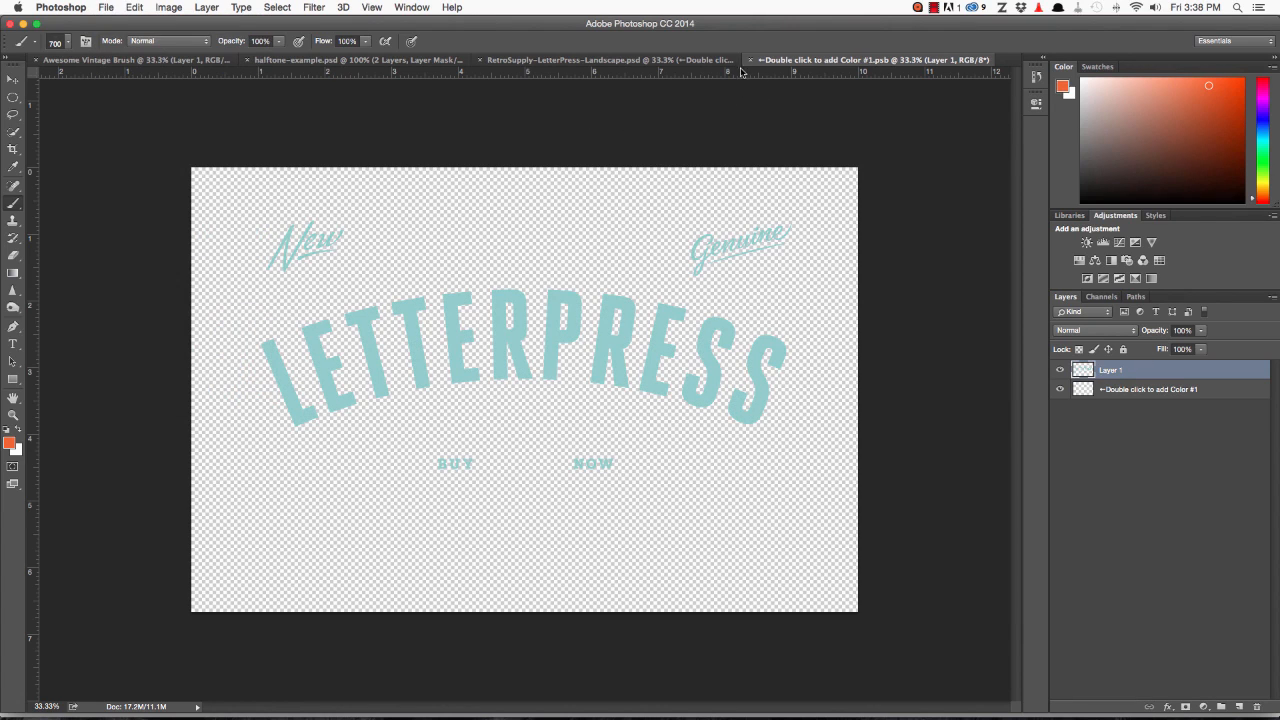
pyautogui.click(751, 61)
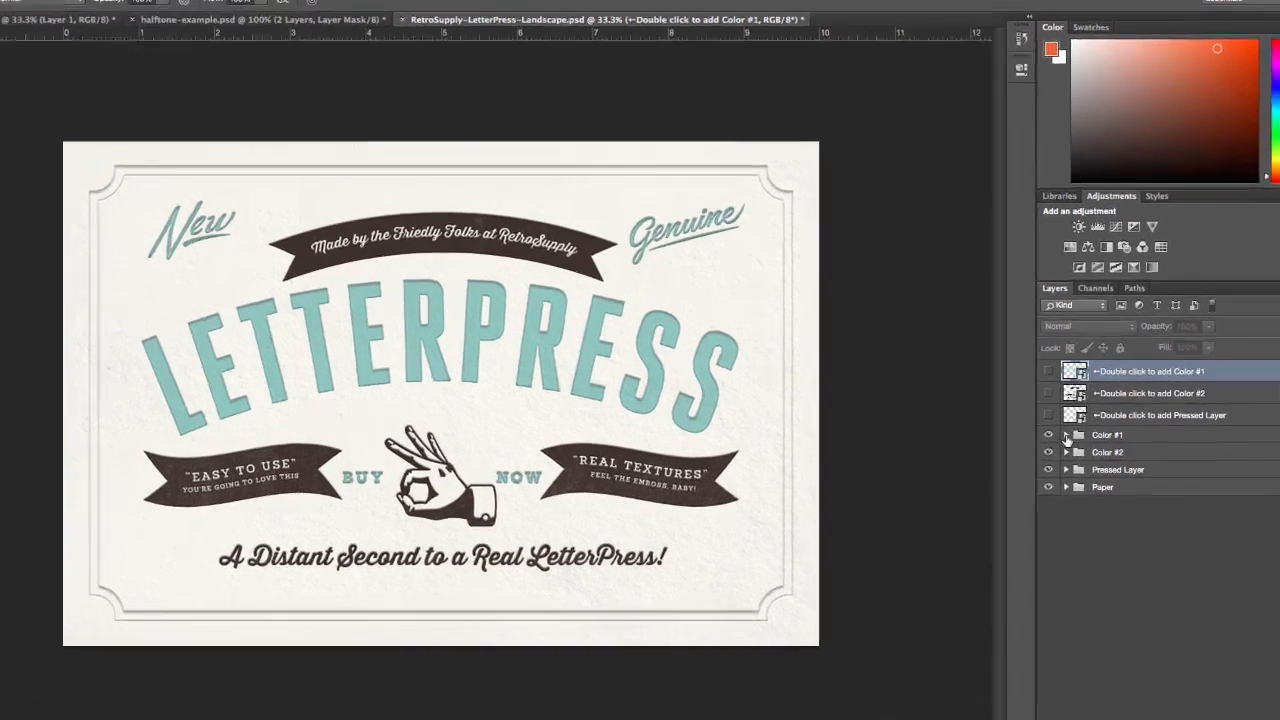
# - Expand the Color #1 group and compare the artwork with the Pressed Effect layer's effects off and on
pyautogui.click(1075, 427)
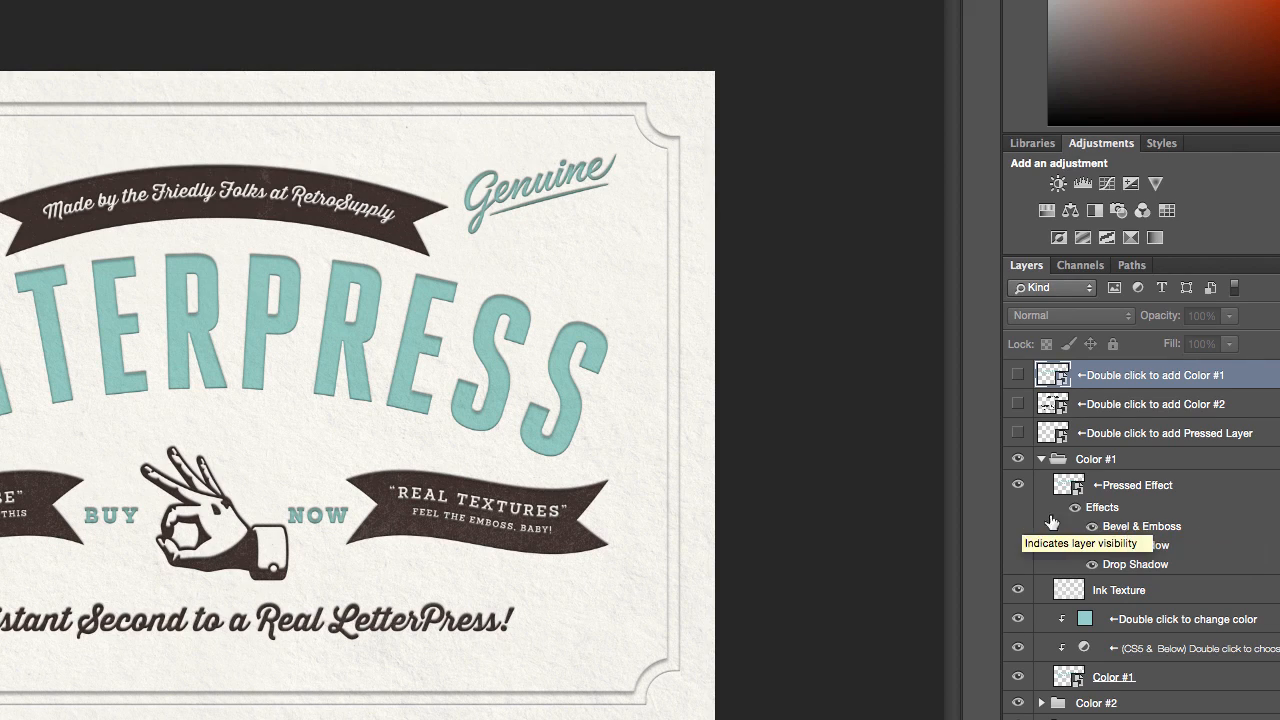
pyautogui.click(1075, 508)
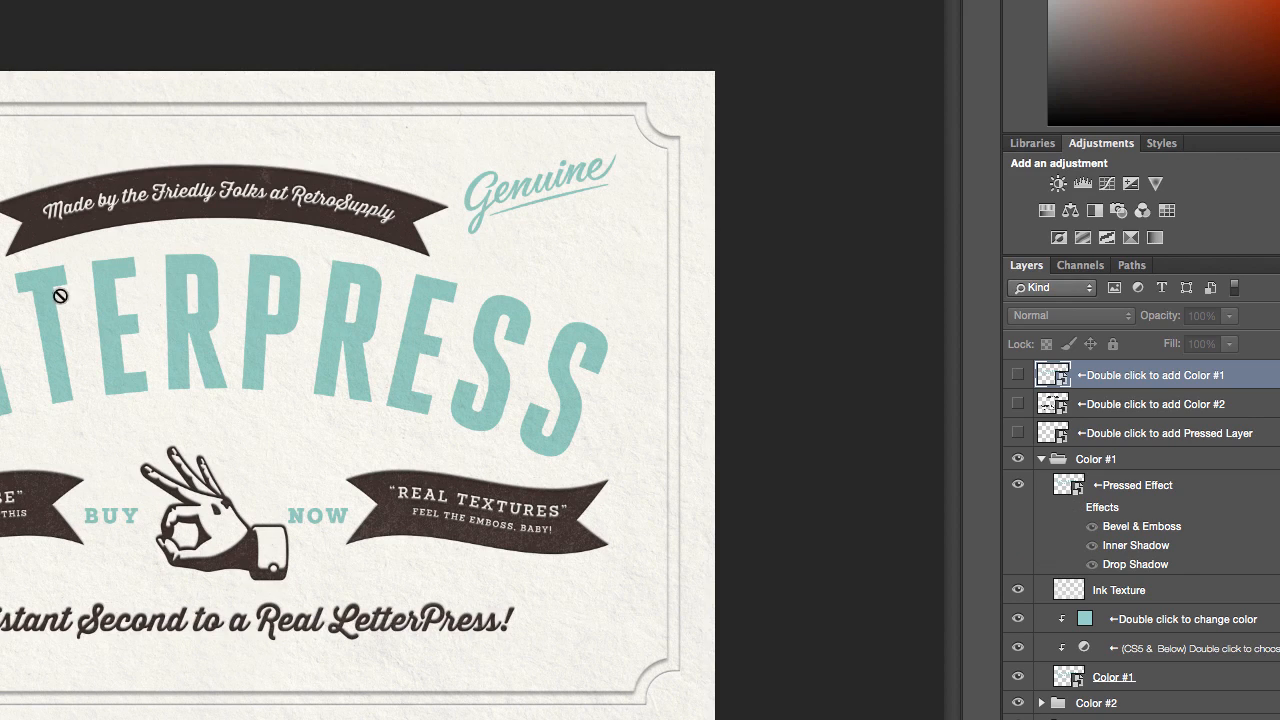
pyautogui.click(1076, 508)
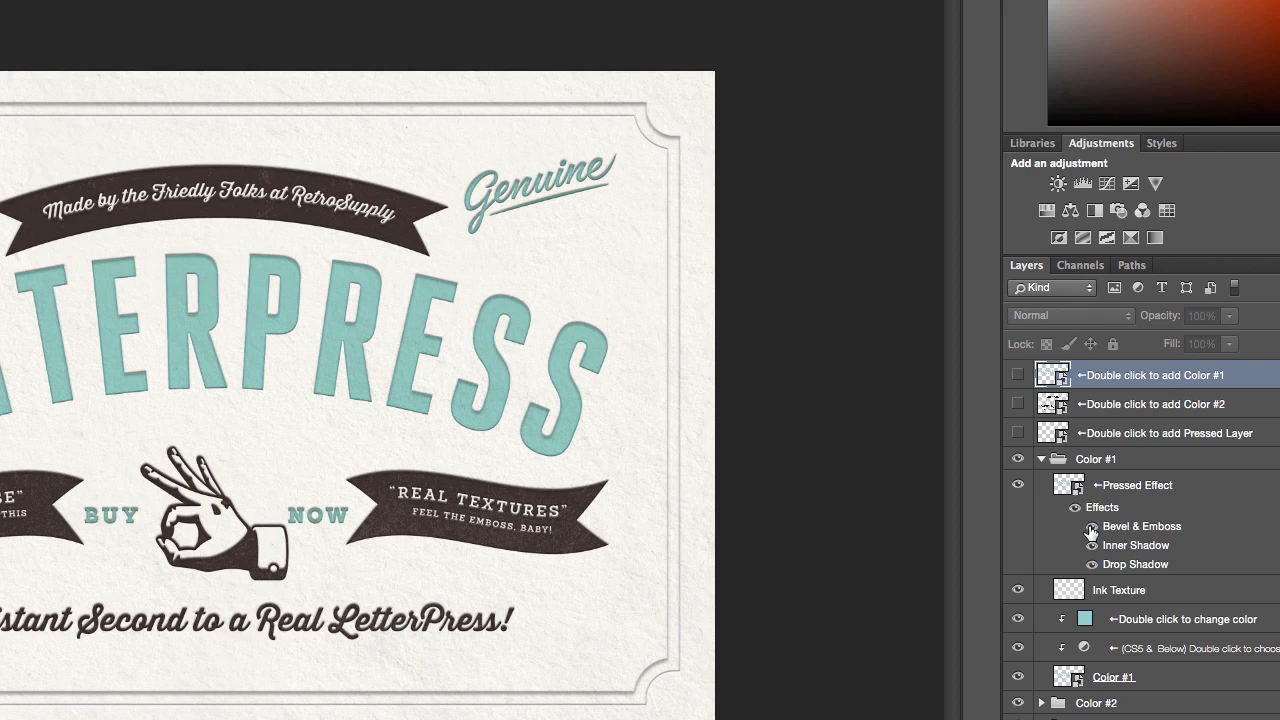
# - Set the shadow opacity of the Bevel & Emboss on Color #1's Pressed Effect layer to 67%
pyautogui.doubleClick(1120, 532)
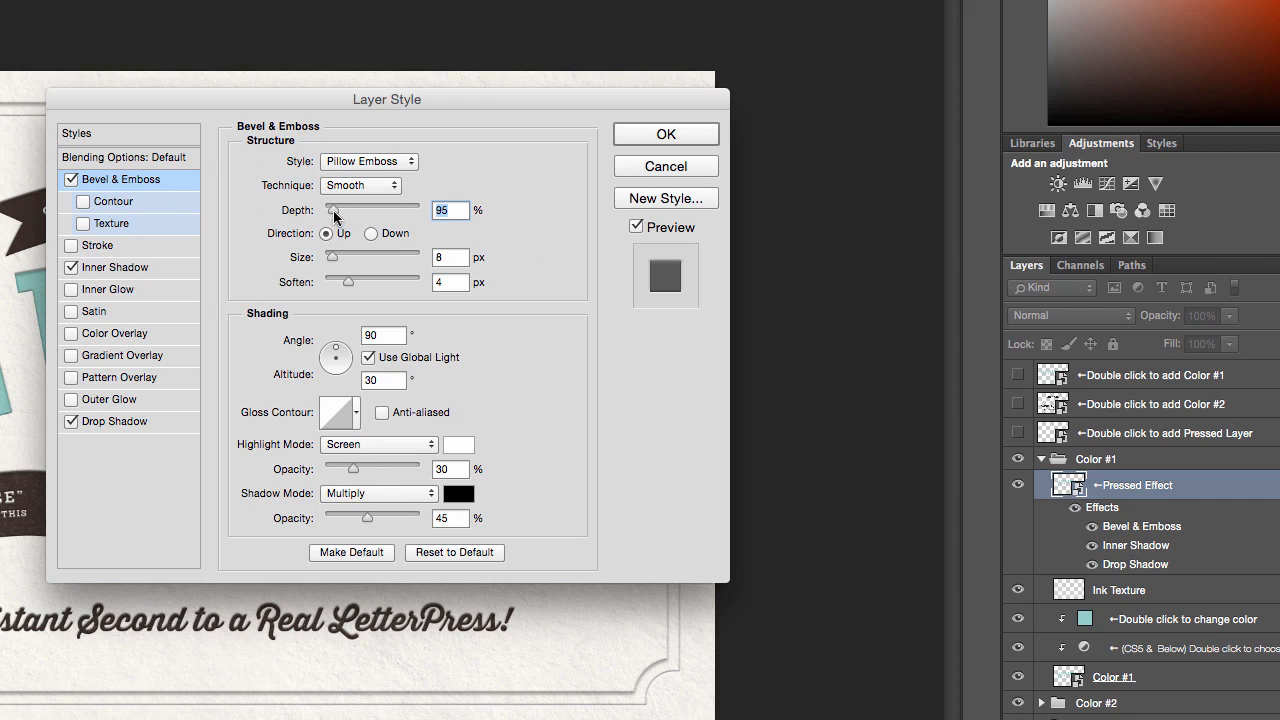
pyautogui.moveTo(334, 214)
pyautogui.mouseDown()
pyautogui.moveTo(405, 215)
pyautogui.moveTo(334, 220)
pyautogui.mouseUp()
pyautogui.moveTo(353, 467)
pyautogui.mouseDown()
pyautogui.moveTo(394, 465)
pyautogui.moveTo(352, 470)
pyautogui.mouseUp()
pyautogui.moveTo(368, 515)
pyautogui.mouseDown()
pyautogui.moveTo(408, 518)
pyautogui.moveTo(387, 517)
pyautogui.mouseUp()
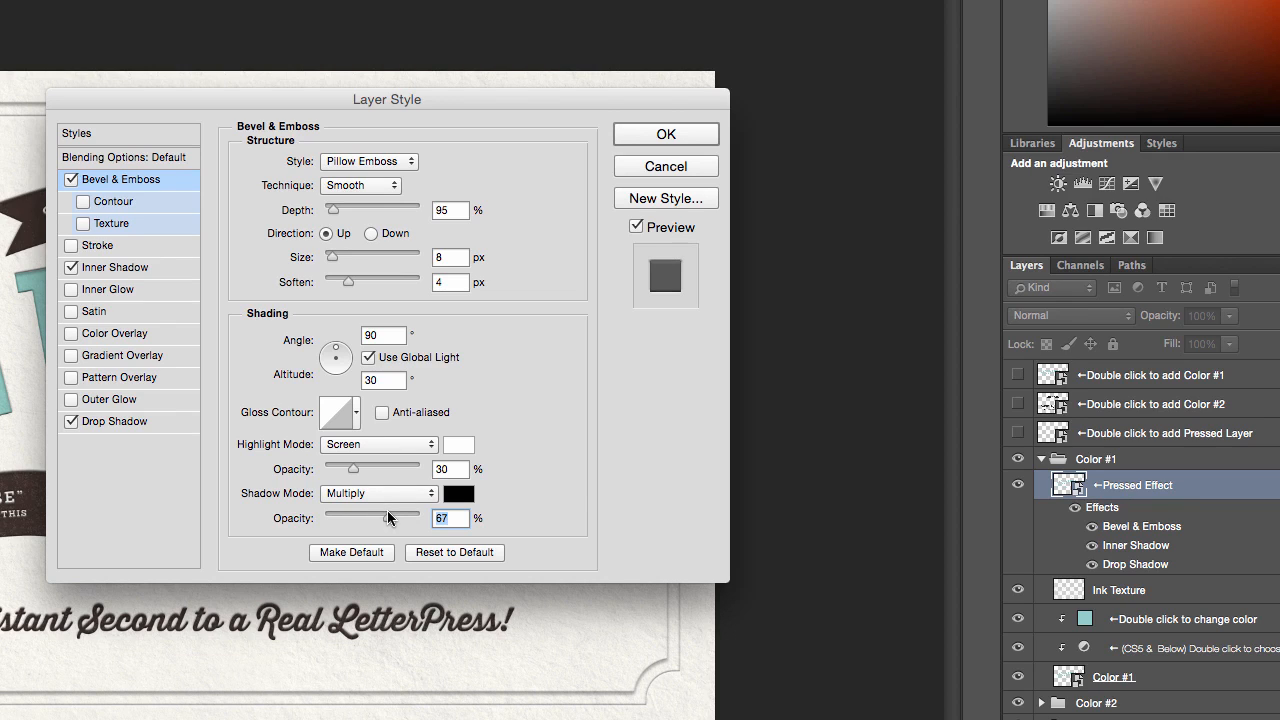
# - Set the Pressed Effect layer's Inner Shadow to 65% opacity and 18 px size, keeping the artwork in view
pyautogui.click(162, 268)
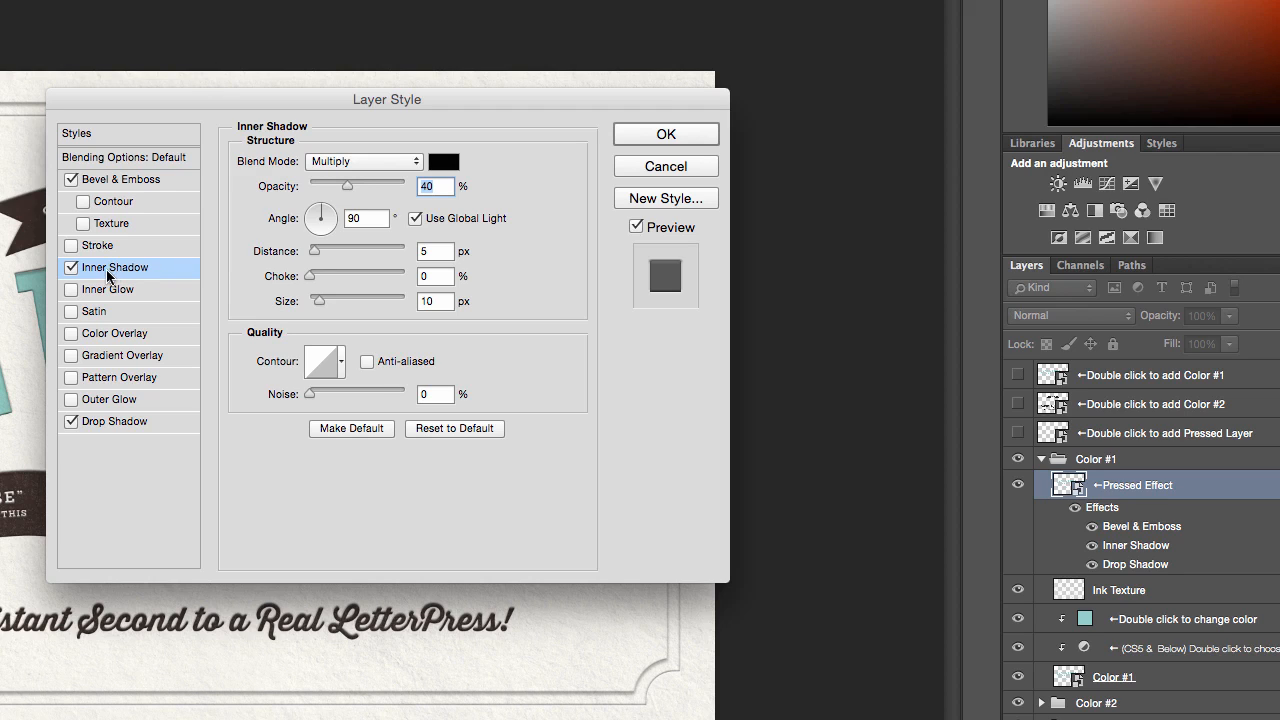
pyautogui.moveTo(366, 187)
pyautogui.mouseDown()
pyautogui.moveTo(402, 188)
pyautogui.moveTo(360, 190)
pyautogui.mouseUp()
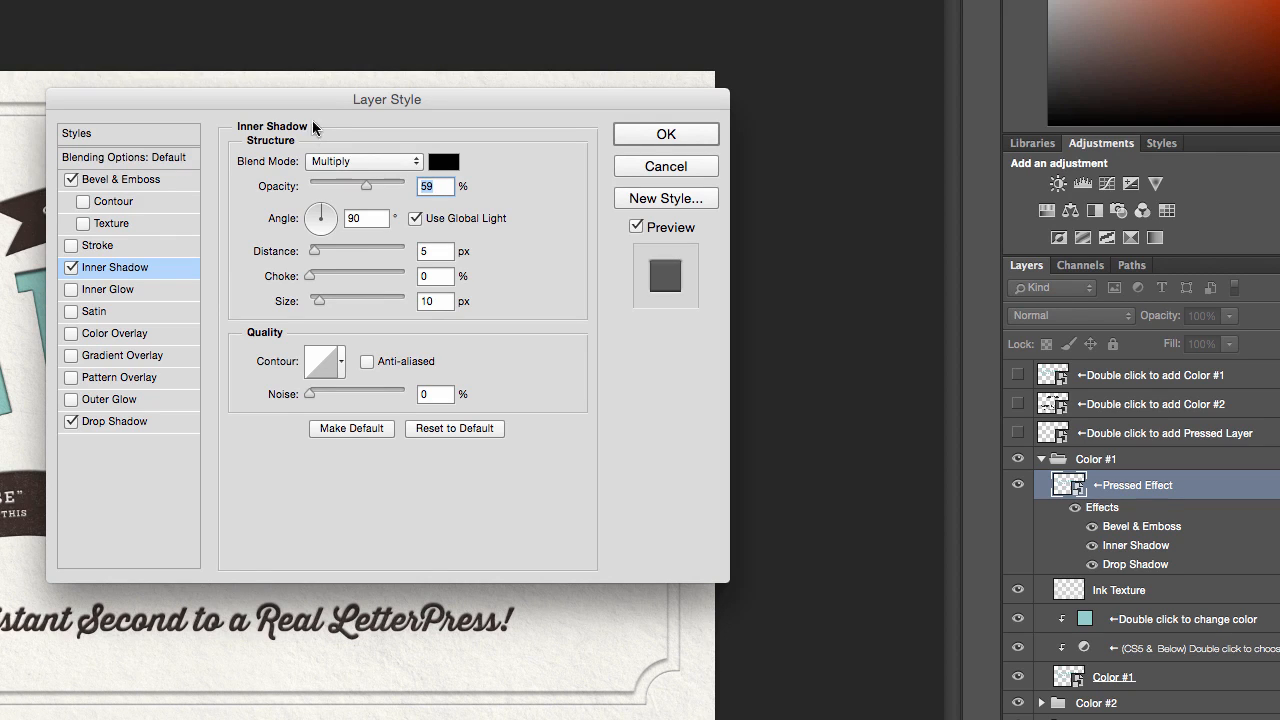
pyautogui.moveTo(309, 100); pyautogui.dragTo(721, 110)
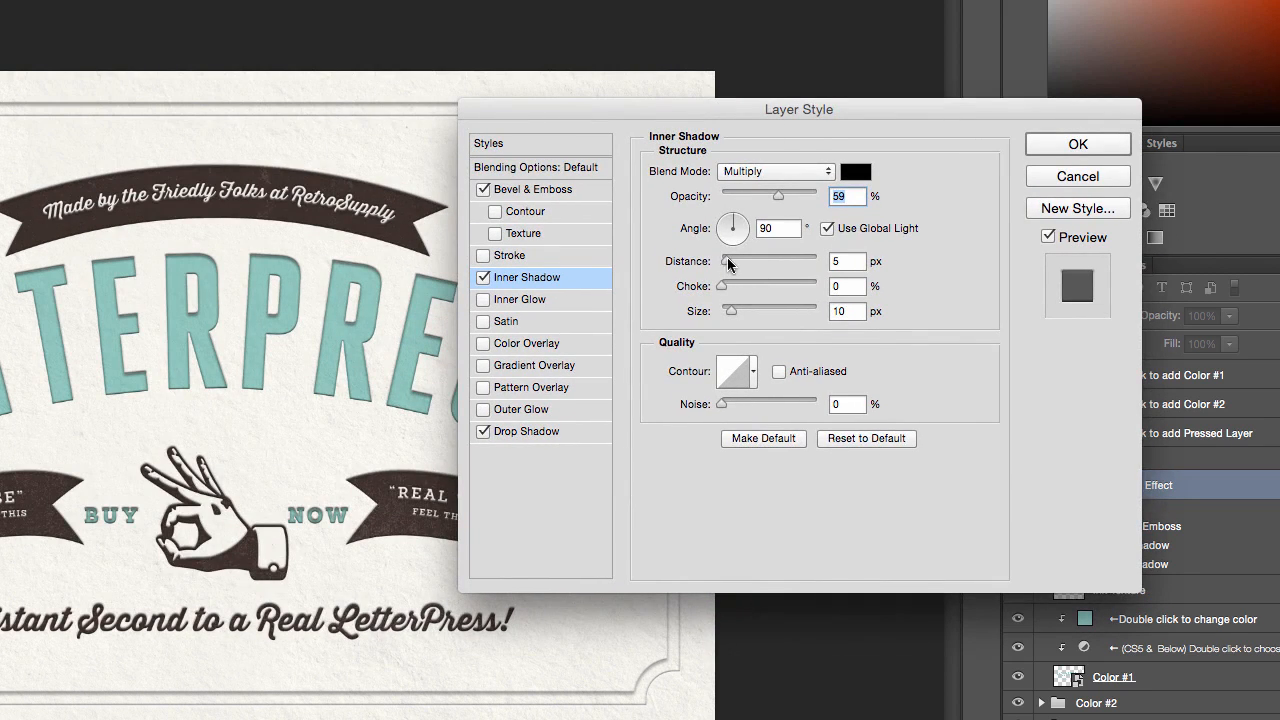
pyautogui.moveTo(781, 197); pyautogui.dragTo(732, 215)
pyautogui.moveTo(731, 311)
pyautogui.mouseDown()
pyautogui.moveTo(748, 313)
pyautogui.moveTo(734, 317)
pyautogui.mouseUp()
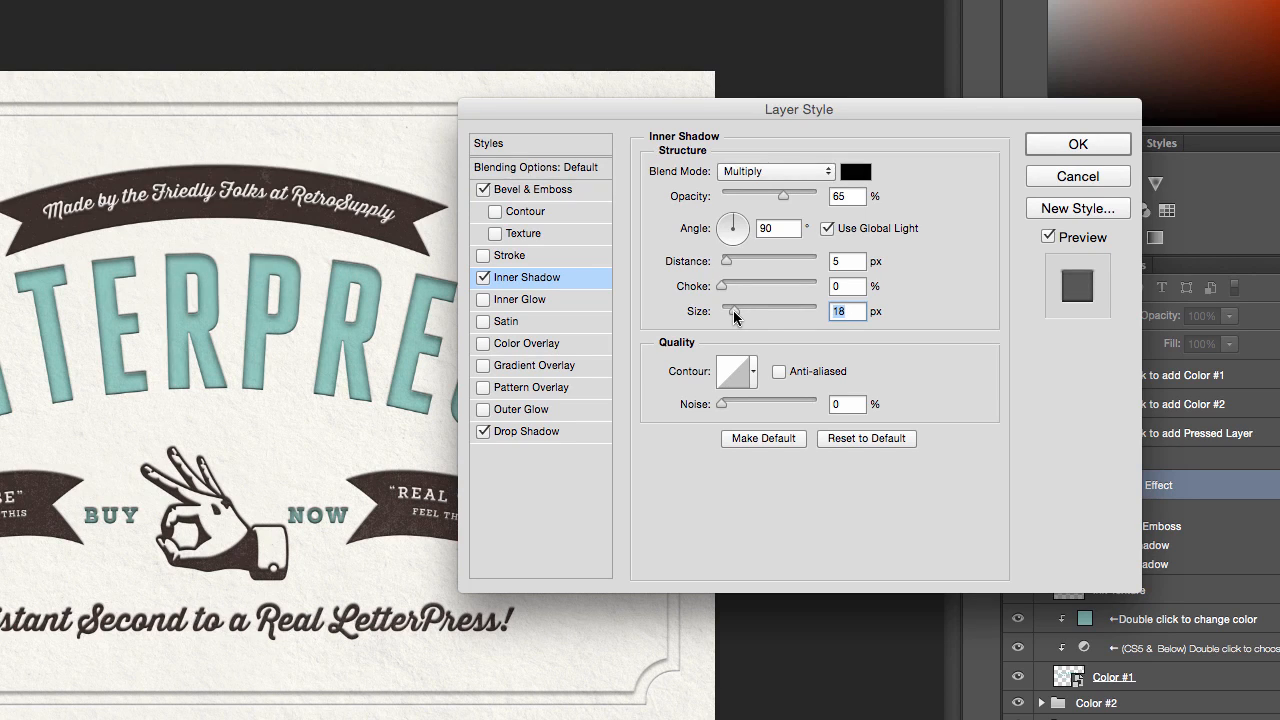
# - Adjust the Drop Shadow opacity of the Pressed Effect layer and close its layer style settings
pyautogui.click(528, 432)
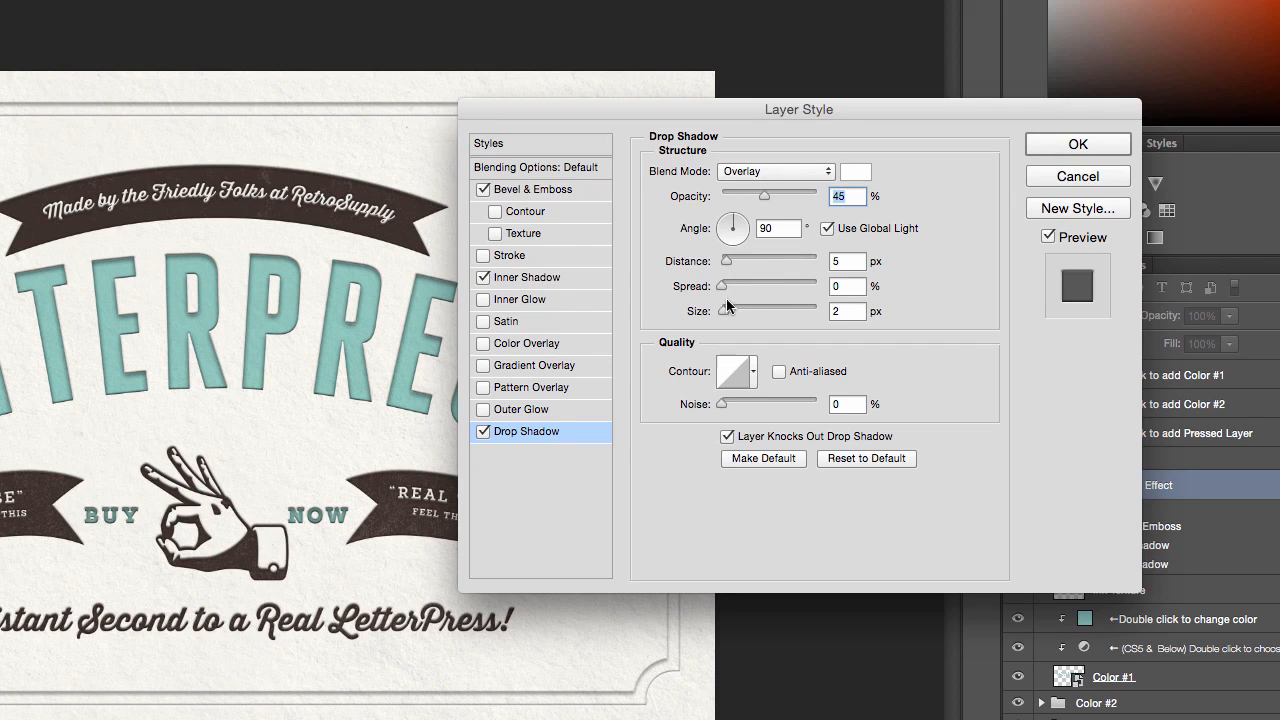
pyautogui.moveTo(767, 200)
pyautogui.mouseDown()
pyautogui.moveTo(813, 199)
pyautogui.moveTo(764, 199)
pyautogui.mouseUp()
pyautogui.click(1078, 176)
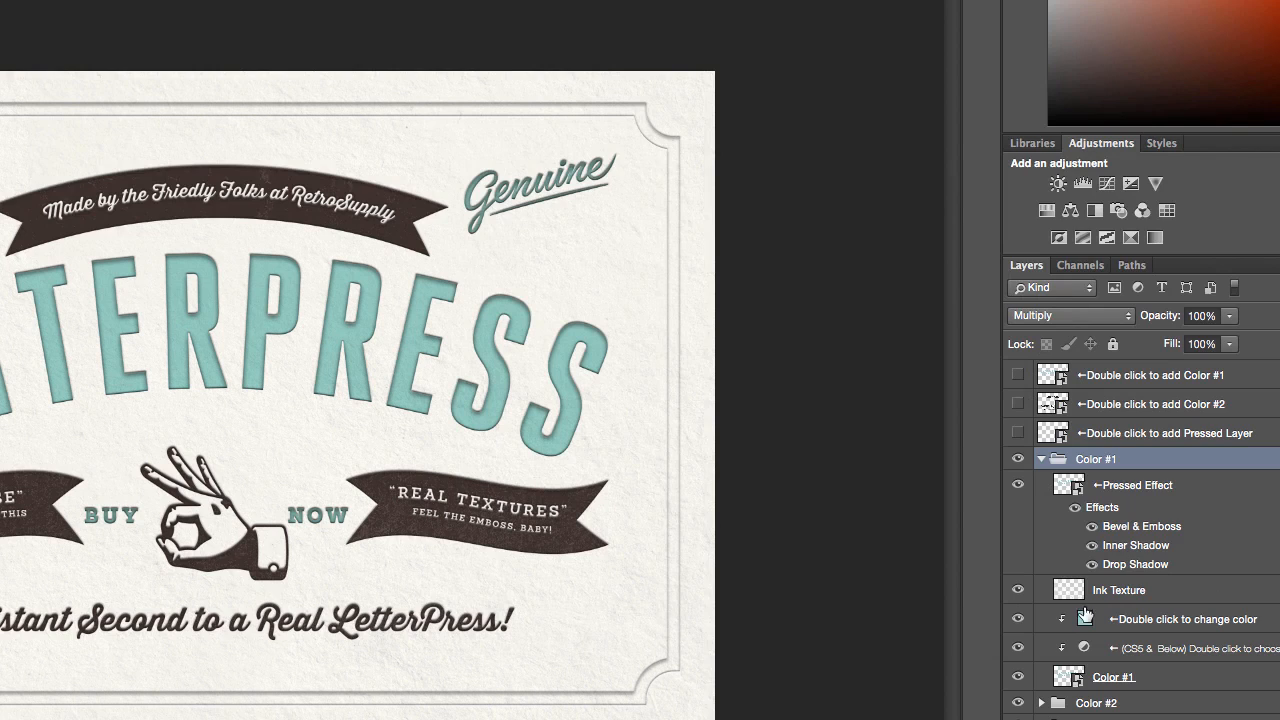
# - Set the opacity of the Ink Texture layer in the Color #1 group to 100%, then hide that layer
pyautogui.click(1165, 592)
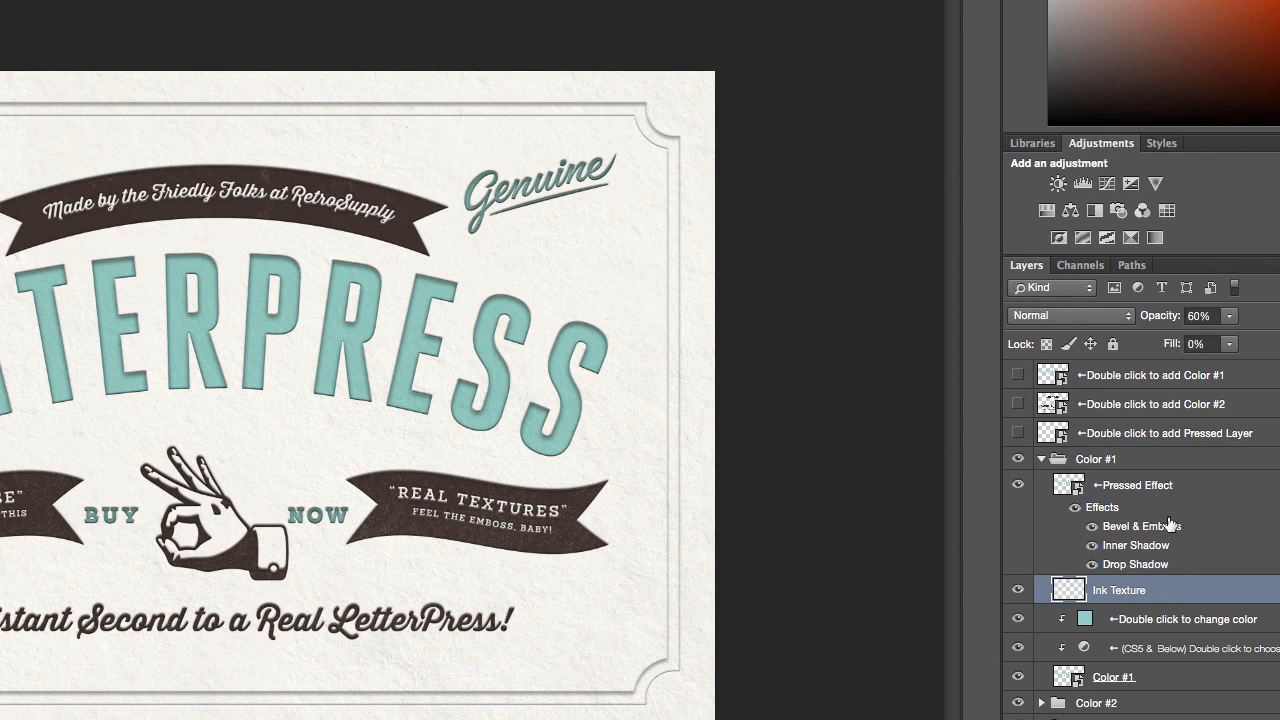
pyautogui.click(1017, 592)
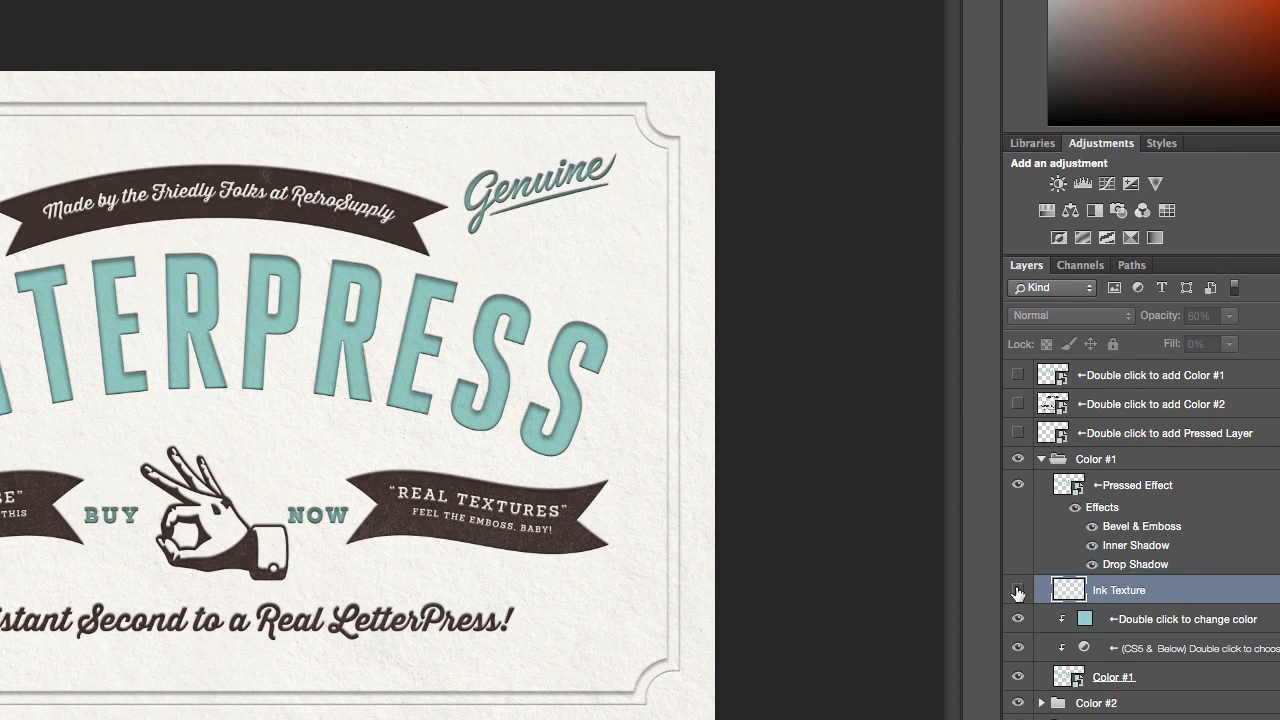
pyautogui.click(1017, 591)
pyautogui.click(1229, 315)
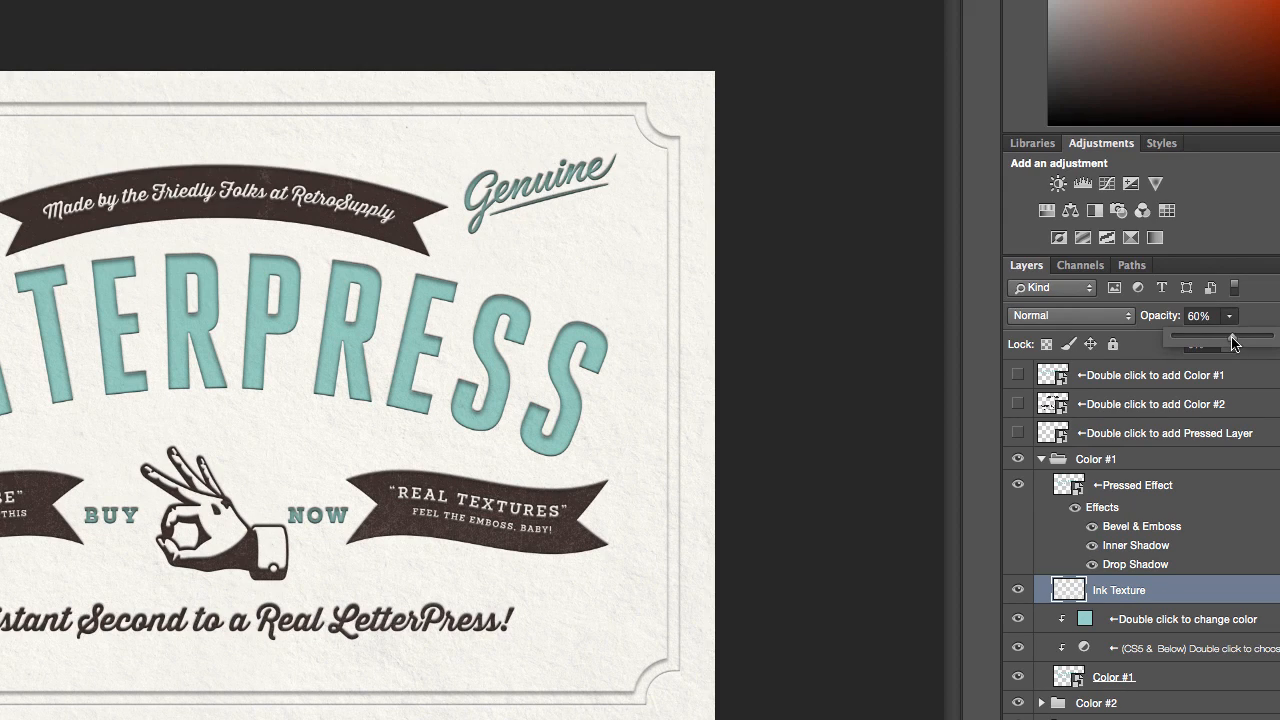
pyautogui.moveTo(1232, 343); pyautogui.dragTo(1271, 338)
pyautogui.press('super+plus')
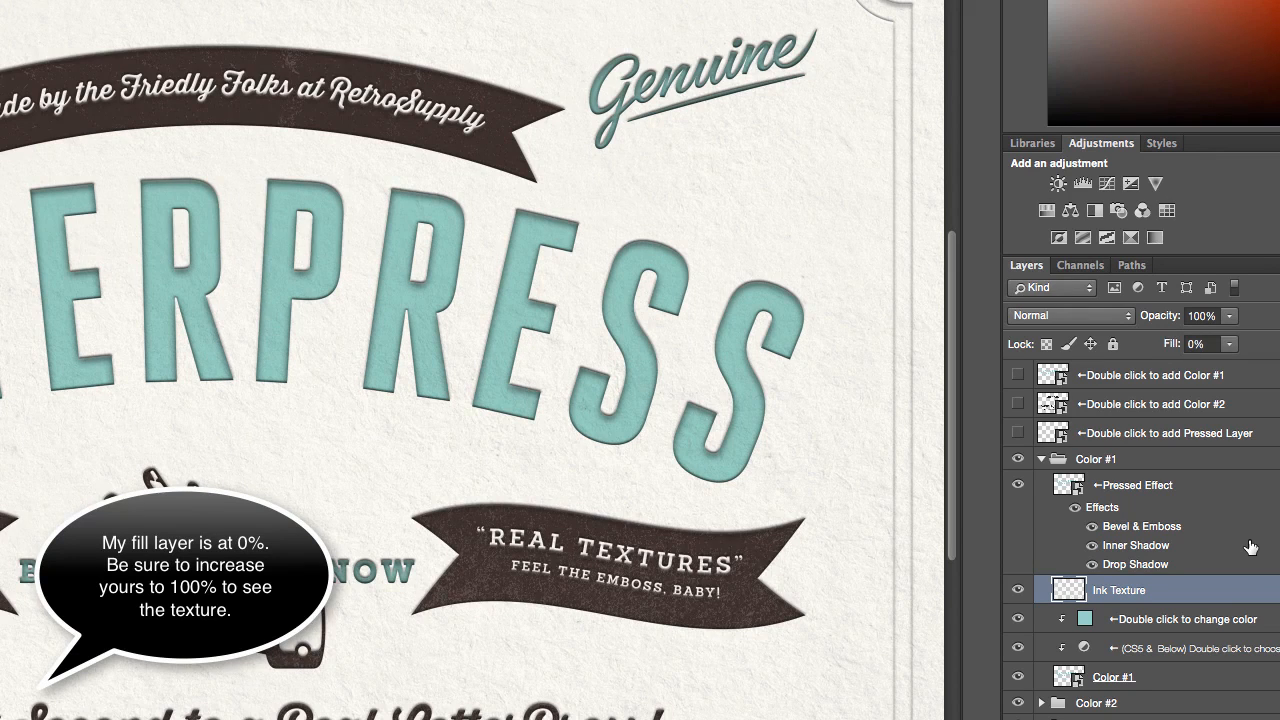
pyautogui.click(1018, 590)
# - Preview the Color #2 group's Ink Texture layer off and on, then raise its opacity
pyautogui.click(1041, 703)
pyautogui.click(1193, 716)
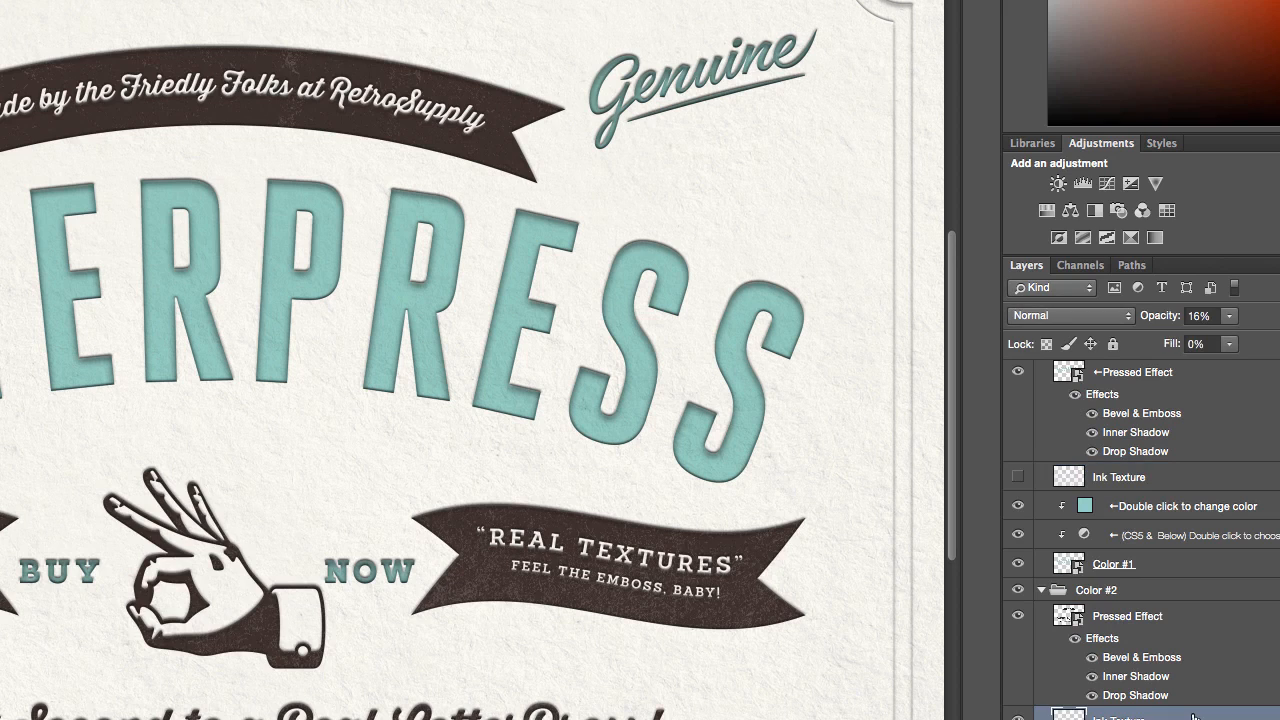
pyautogui.click(1017, 716)
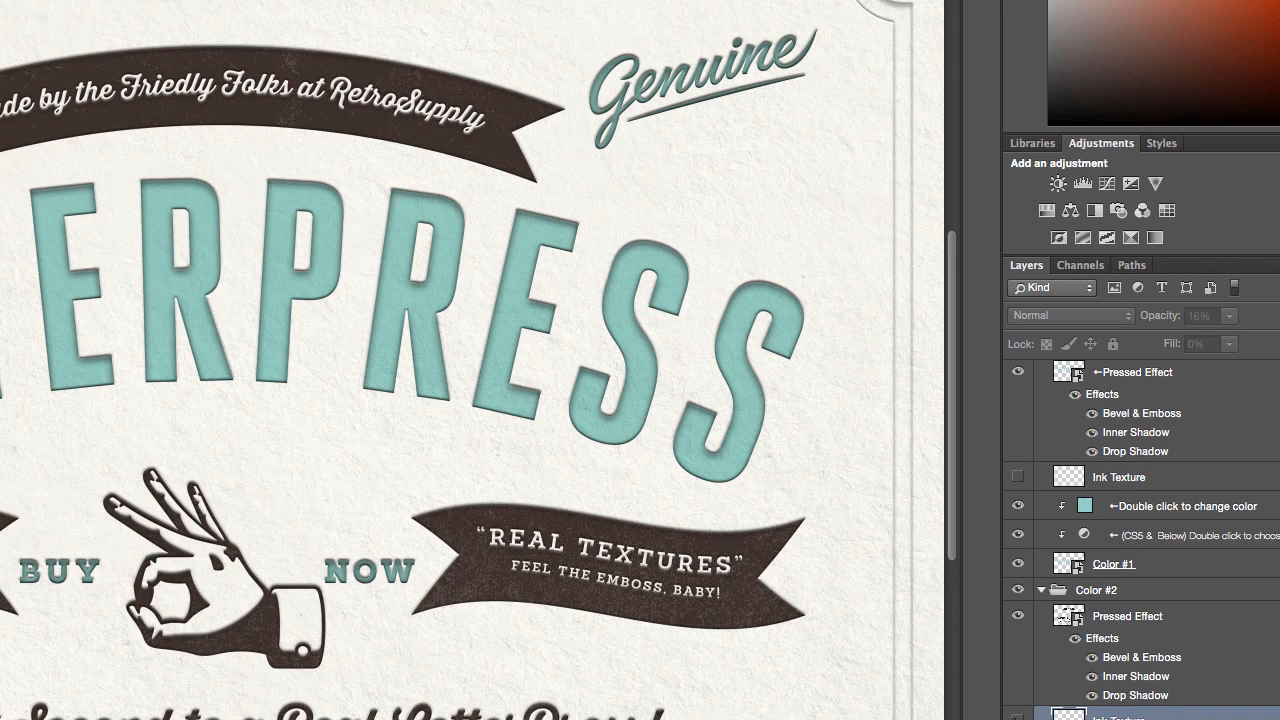
pyautogui.click(1017, 716)
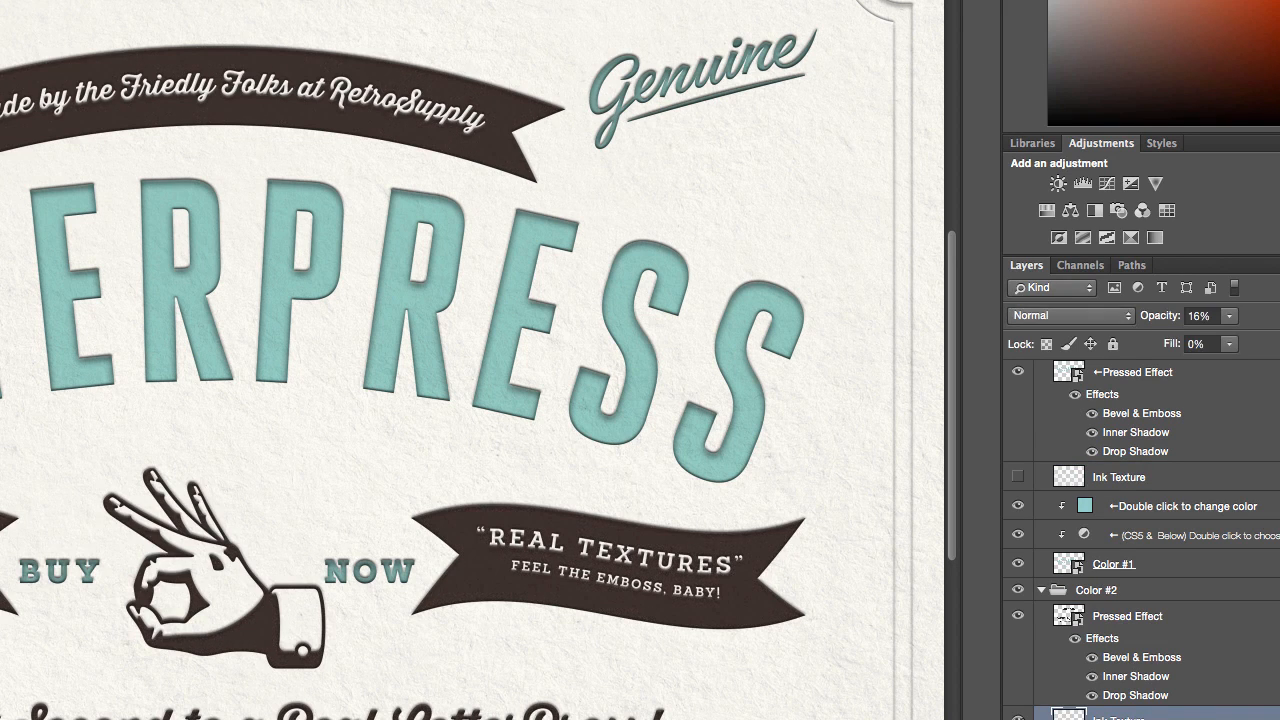
pyautogui.click(1226, 319)
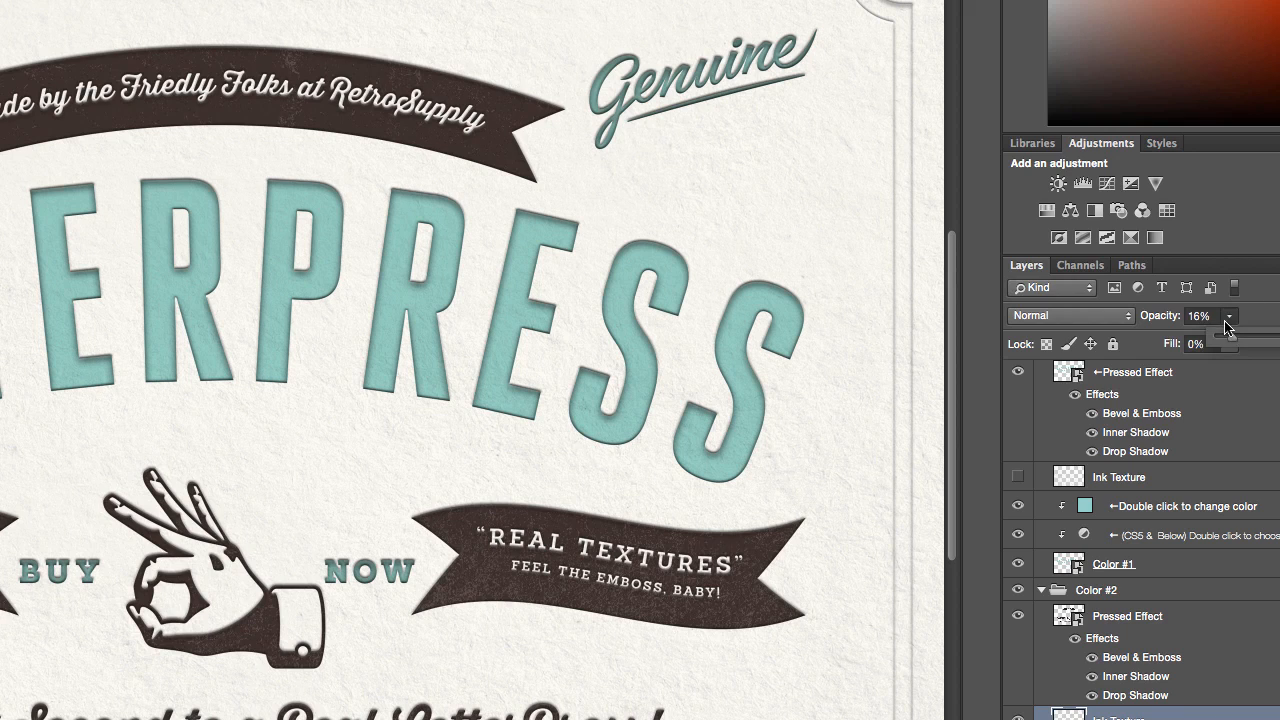
pyautogui.moveTo(1226, 338); pyautogui.dragTo(1279, 338)
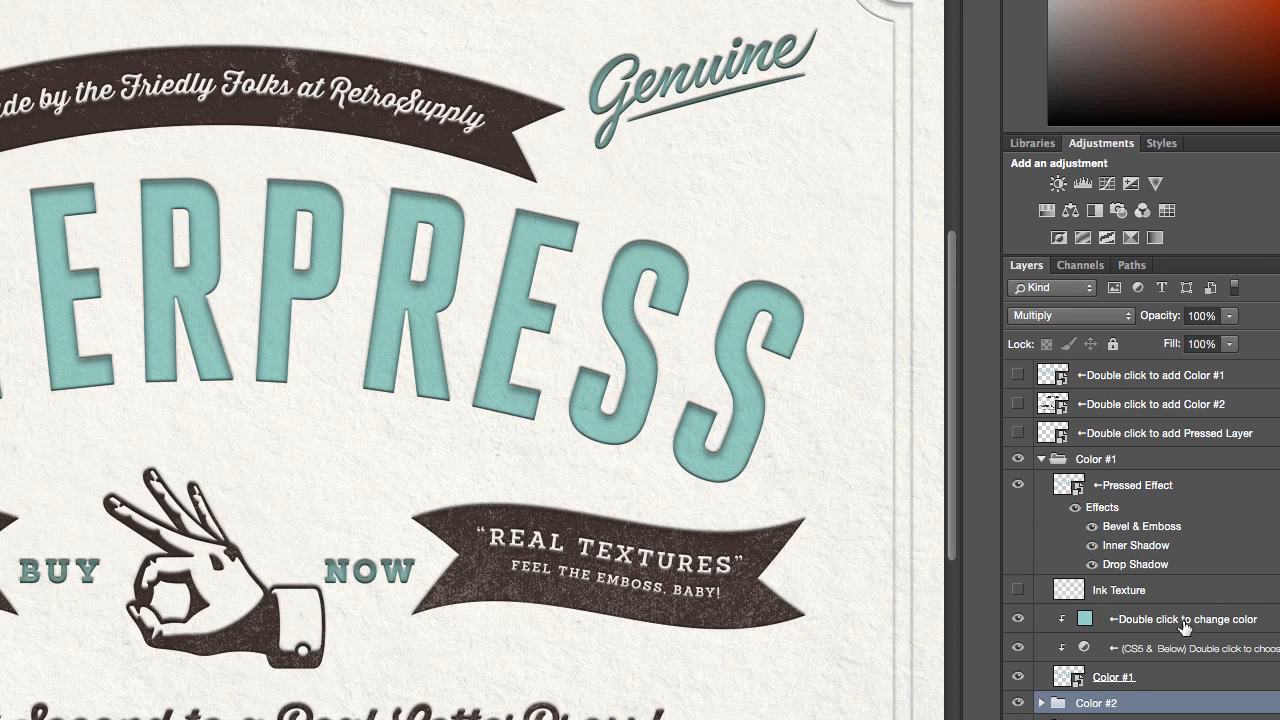
# - Hide the color fill layer in the Color #1 group and open the gradient of the adjustment layer below it for editing
pyautogui.click(1030, 622)
pyautogui.click(1070, 649)
pyautogui.doubleClick(1081, 650)
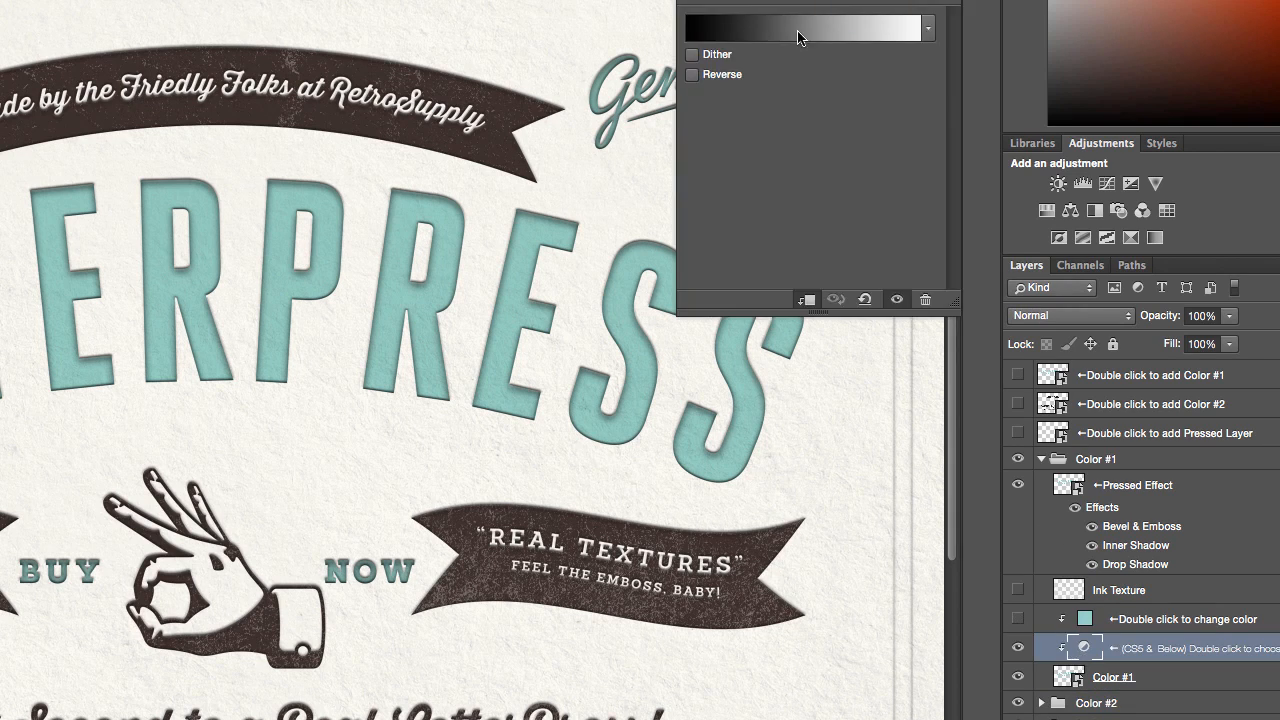
pyautogui.click(791, 29)
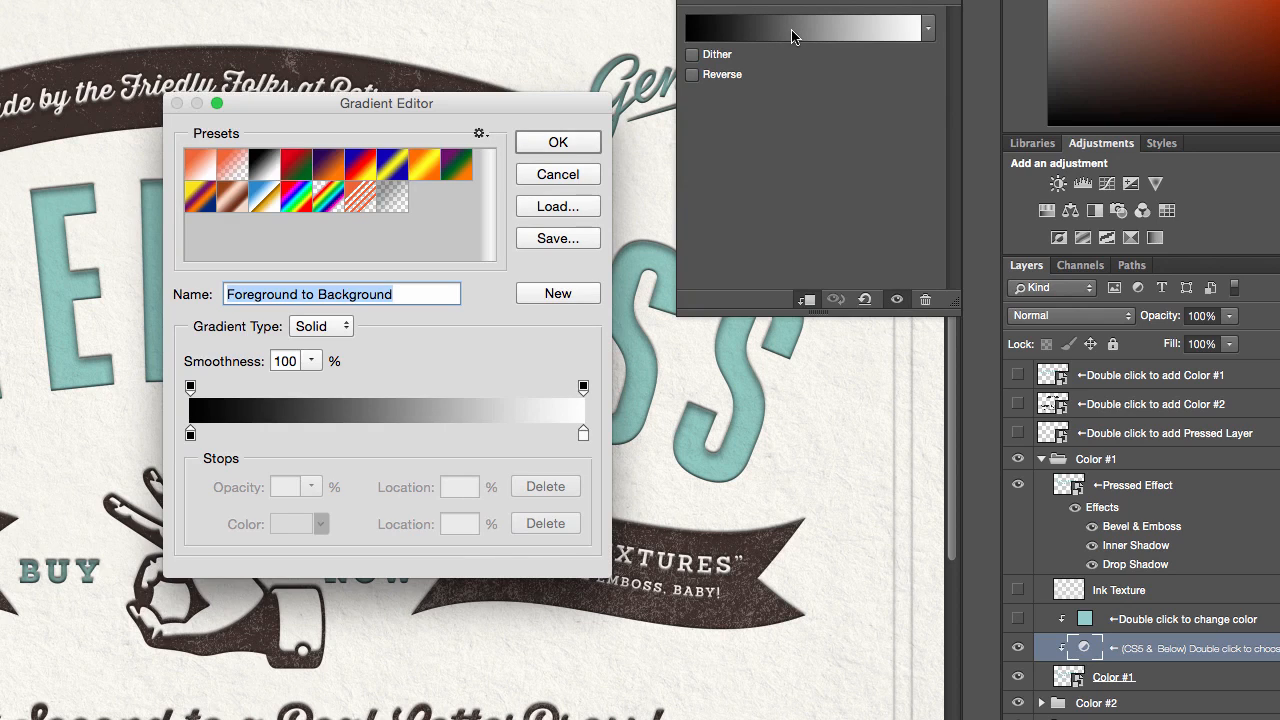
# - Try red shades such as a71c1c for the gradient's black color stop, then discard the color and gradient changes
pyautogui.click(191, 436)
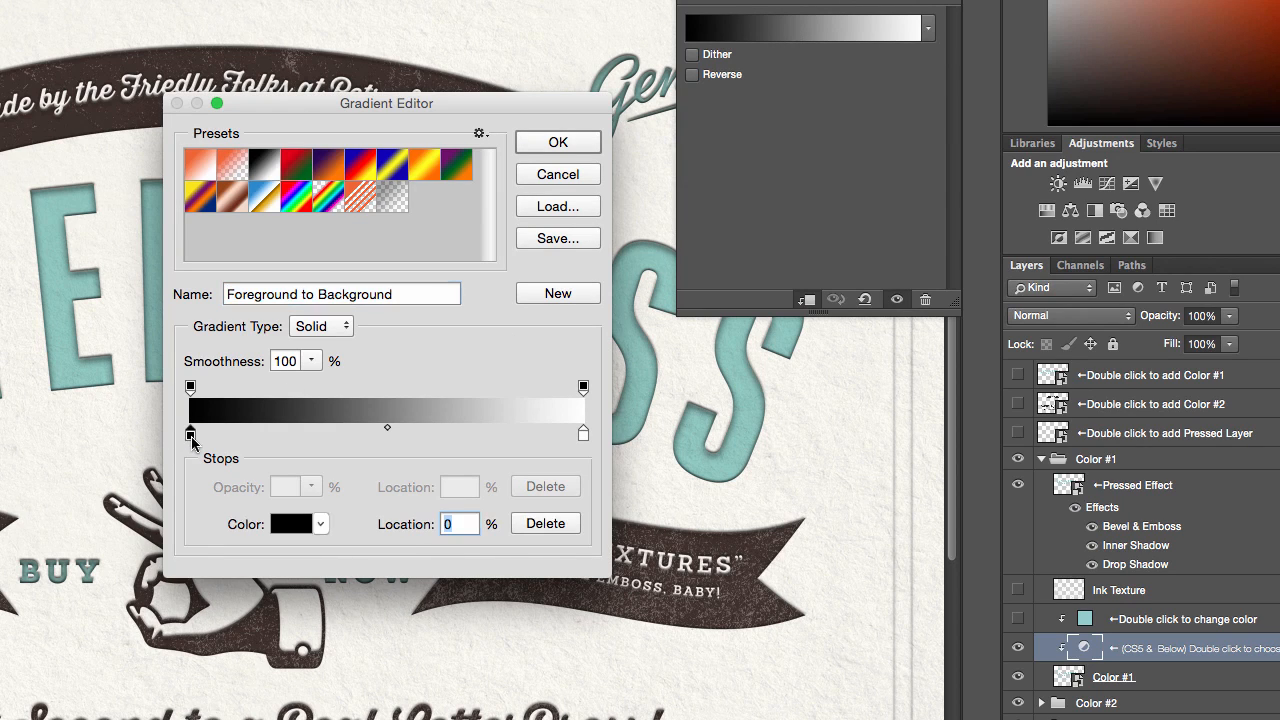
pyautogui.doubleClick(190, 437)
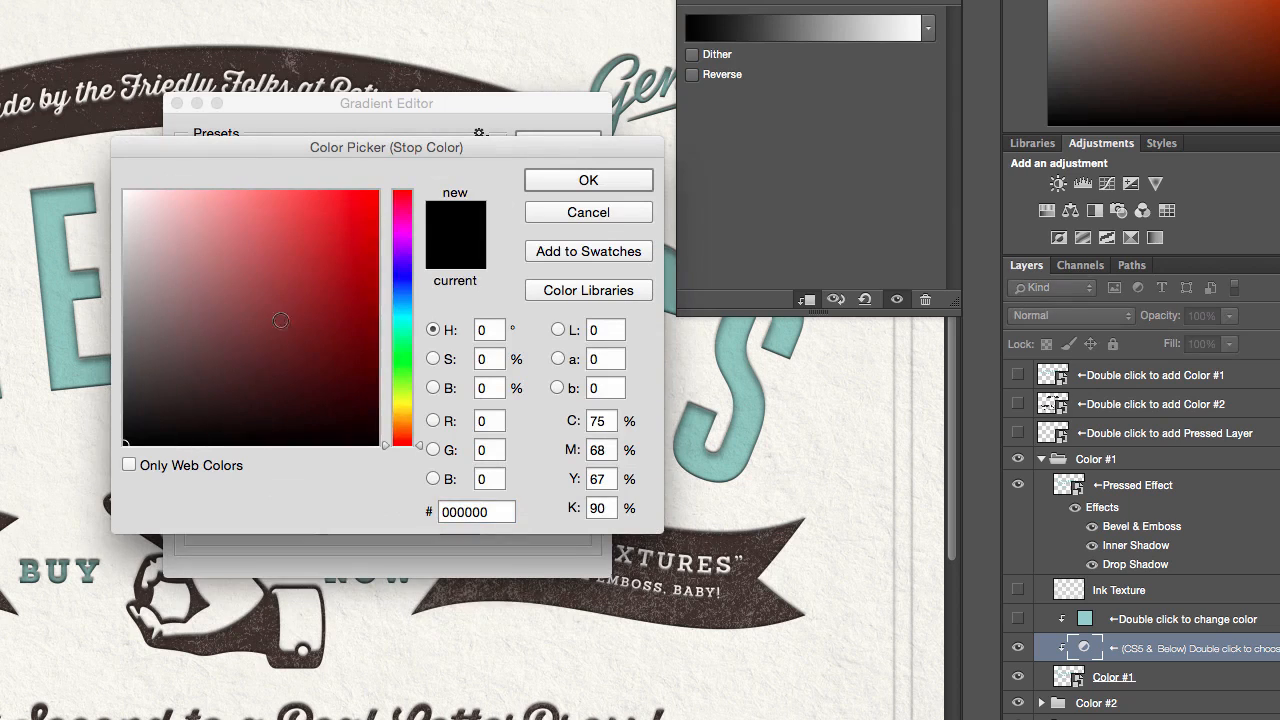
pyautogui.click(319, 233)
pyautogui.click(335, 278)
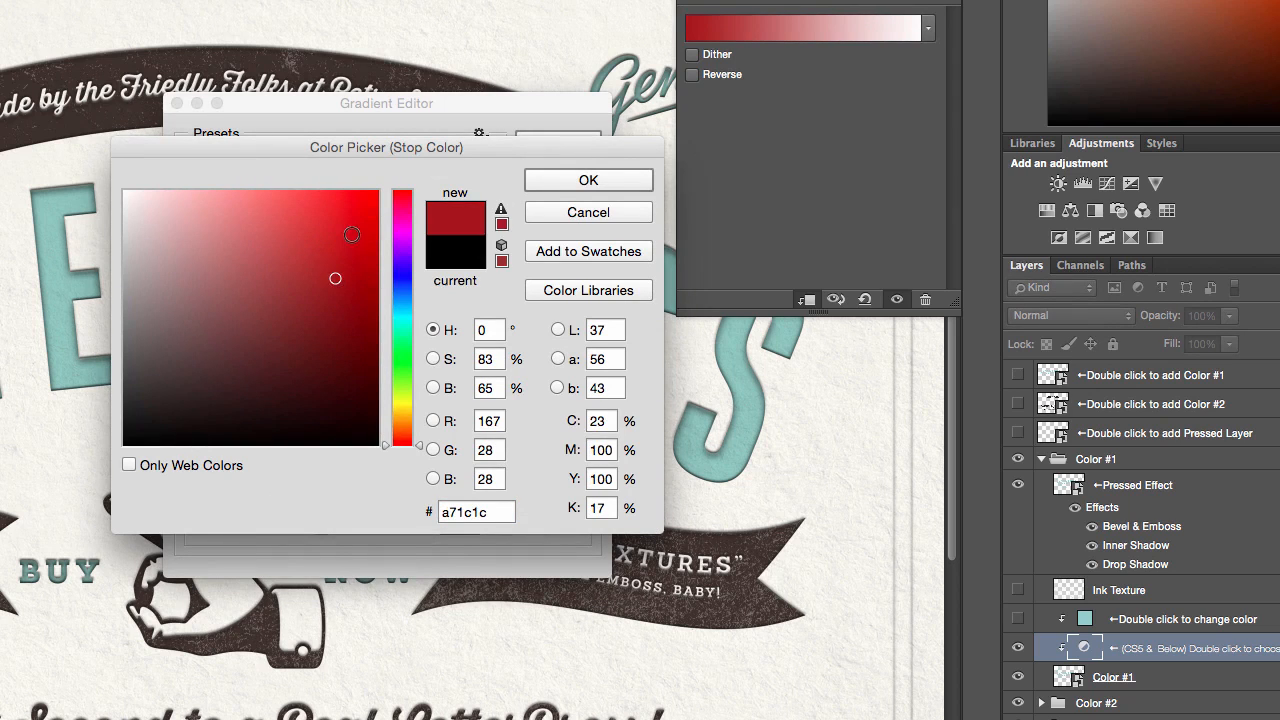
pyautogui.click(351, 231)
pyautogui.click(603, 213)
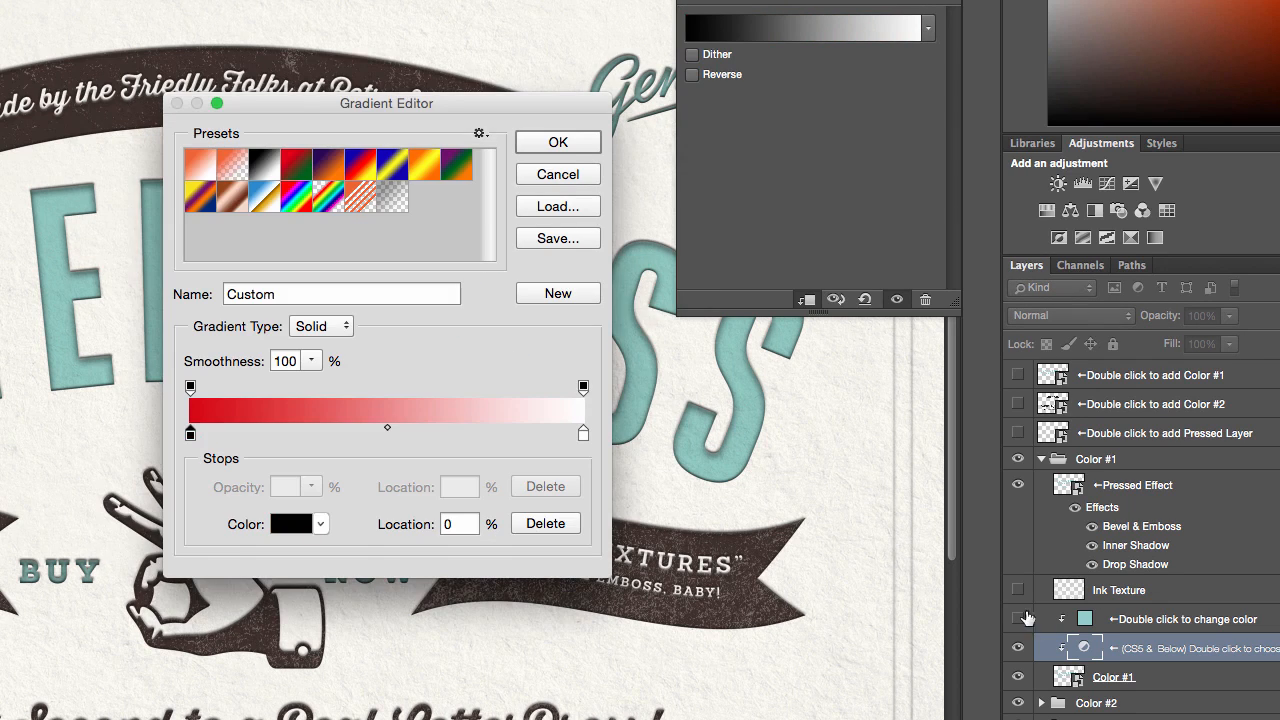
pyautogui.click(558, 175)
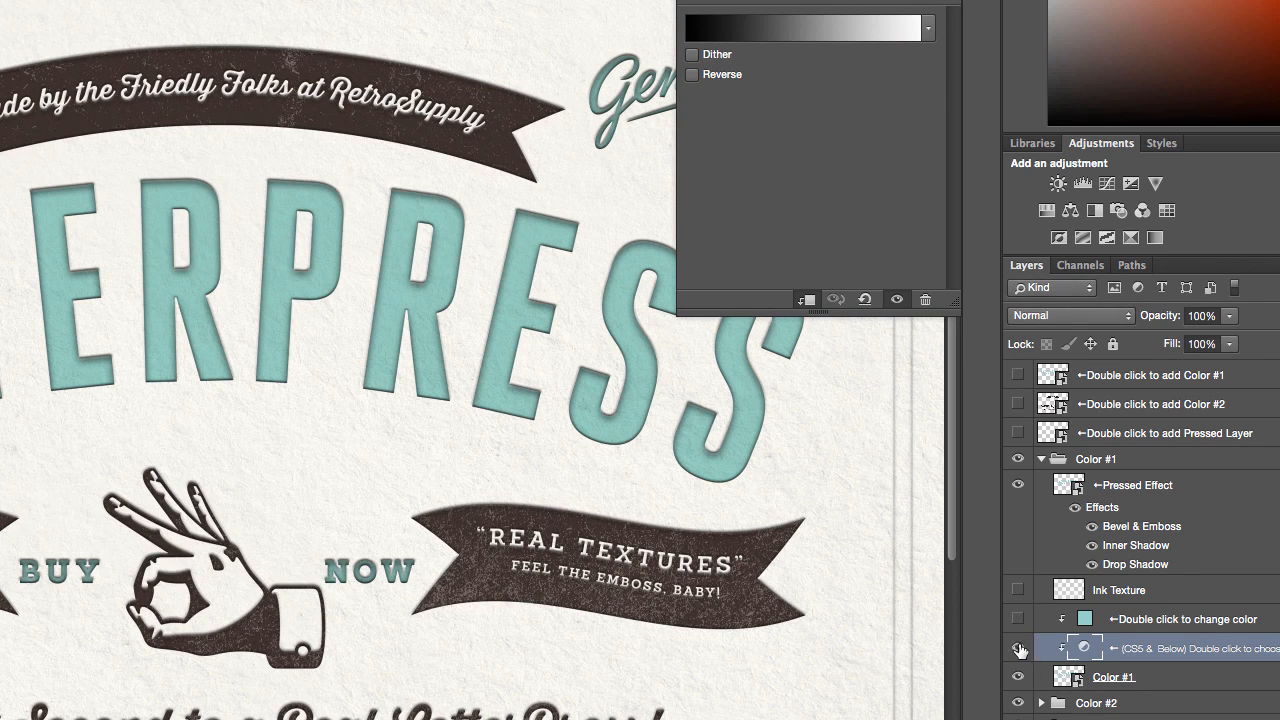
# - Review the Bevel & Emboss settings of the layer in the Pressed Layer group, with the Color #1 group collapsed
pyautogui.click(1041, 459)
pyautogui.click(1041, 505)
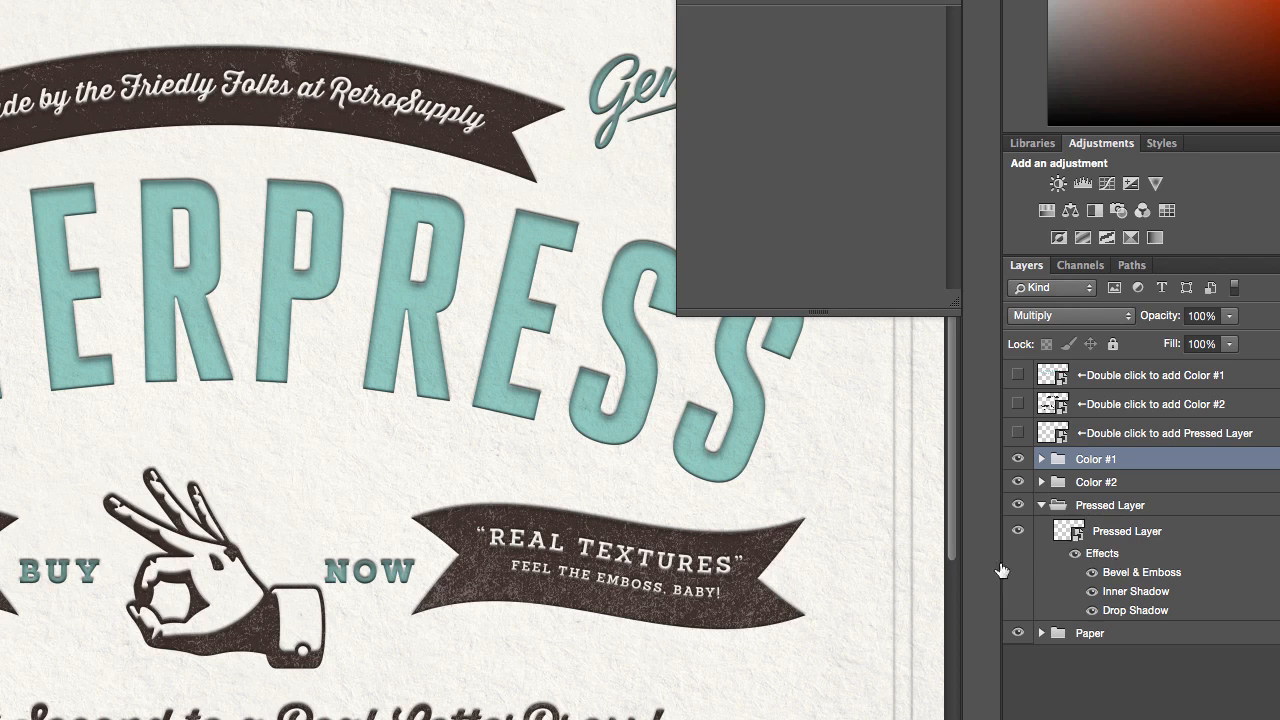
pyautogui.click(1114, 550)
pyautogui.doubleClick(1114, 553)
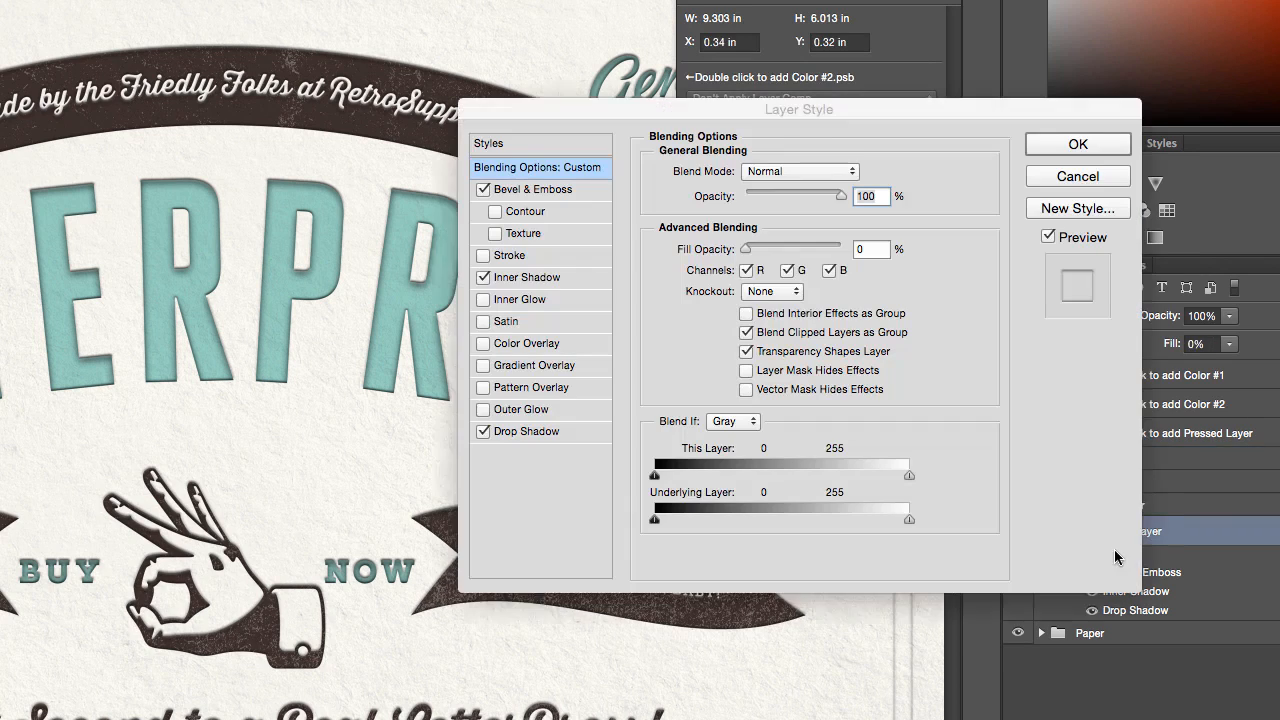
pyautogui.click(537, 190)
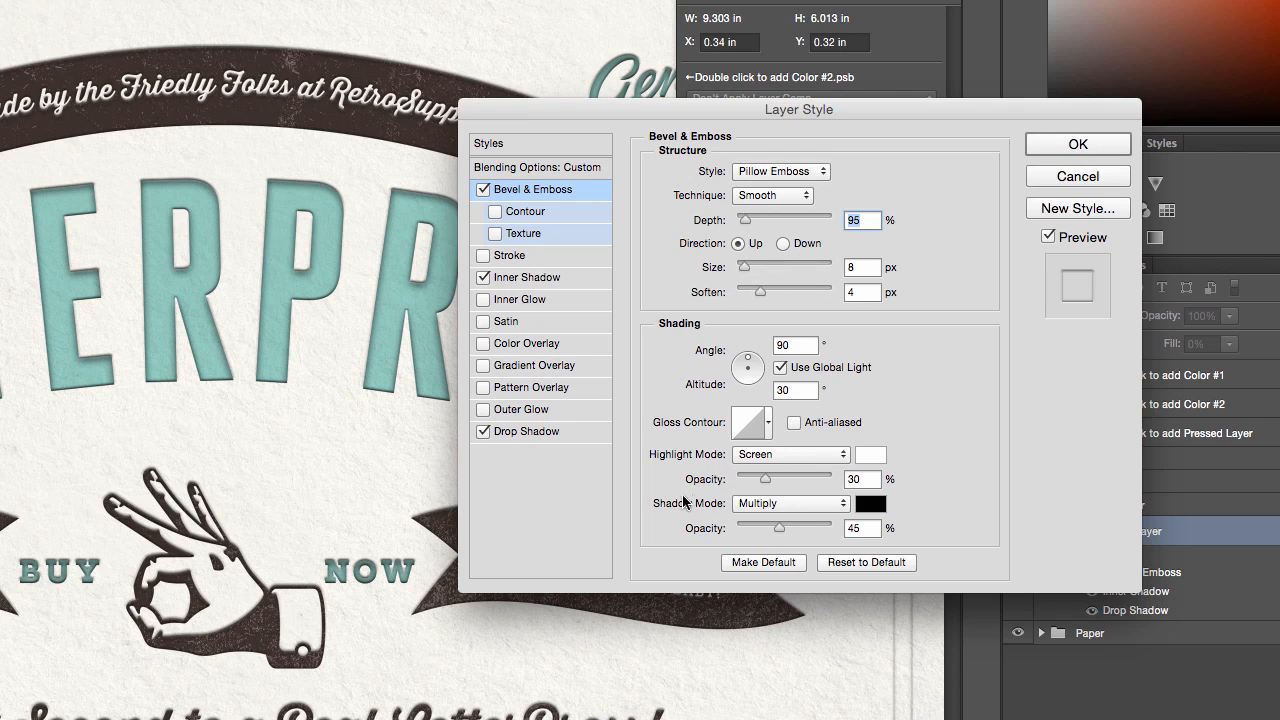
pyautogui.click(1110, 148)
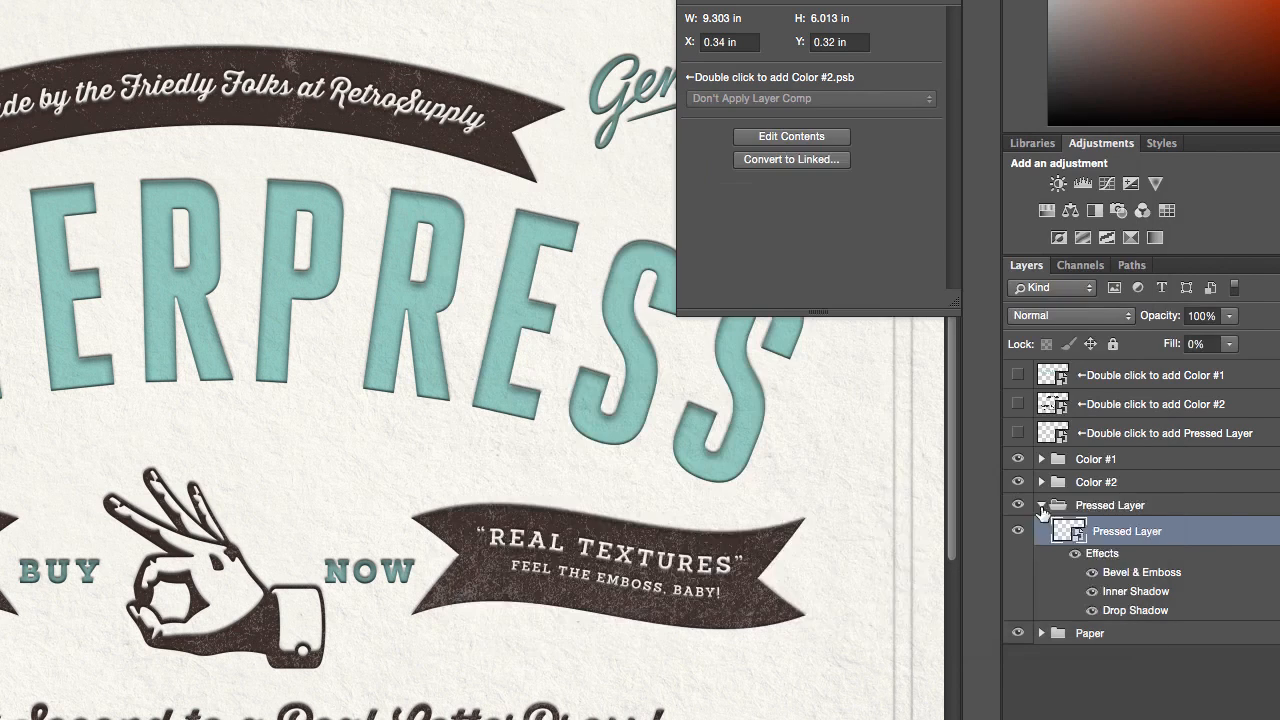
# - Try the paper colors eeead9, e9e7de, 6892c6 and 5393e3 on the Paper group's color fill layer, then cancel the color change
pyautogui.click(1041, 505)
pyautogui.click(1041, 529)
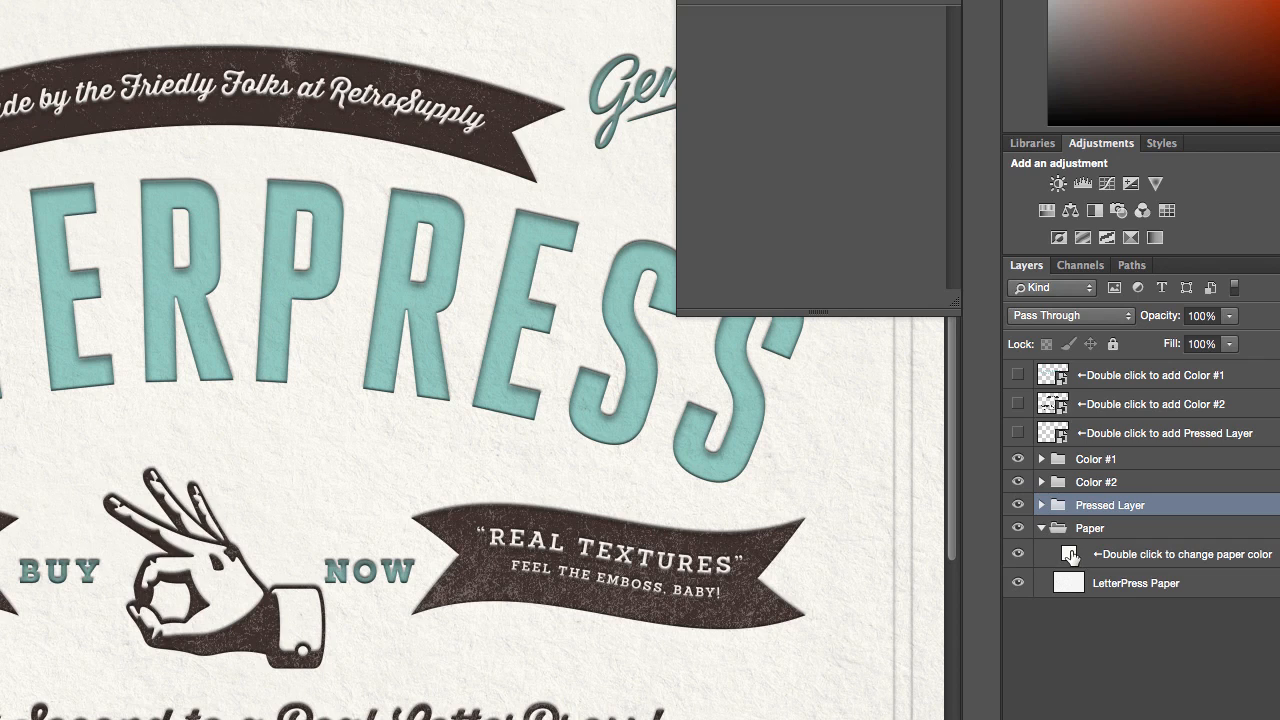
pyautogui.doubleClick(1070, 555)
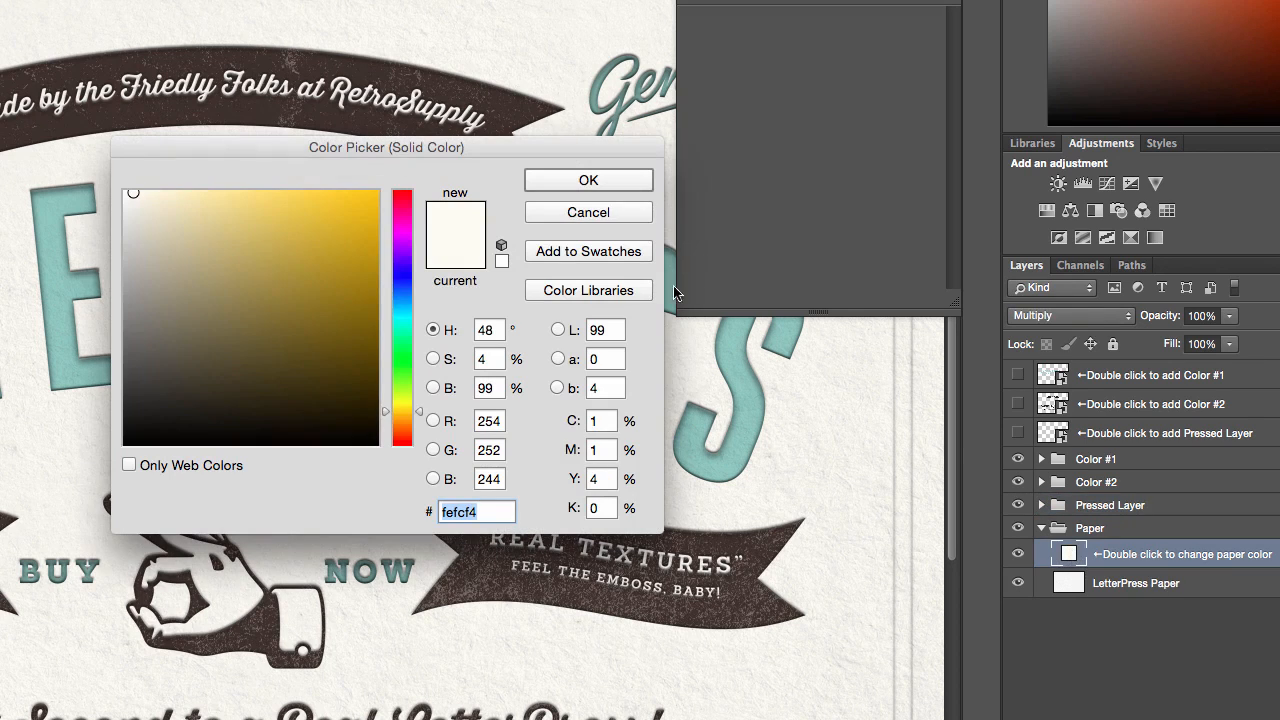
pyautogui.click(143, 205)
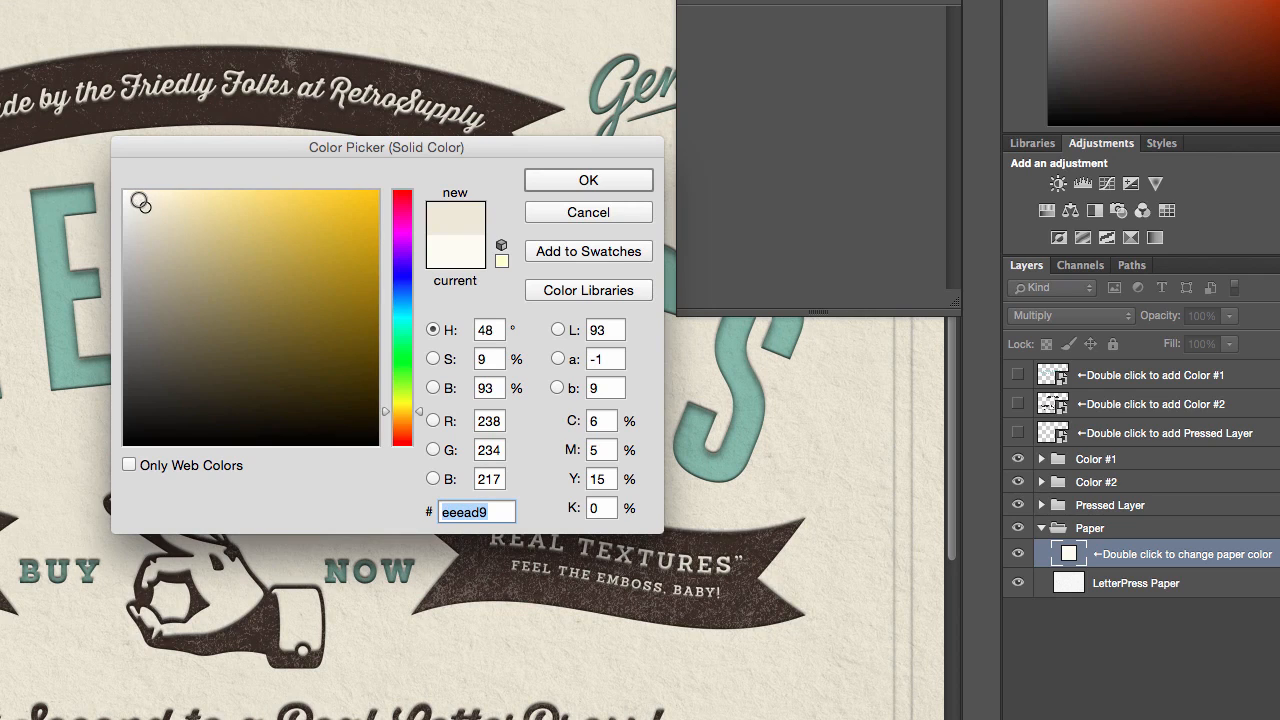
pyautogui.click(135, 212)
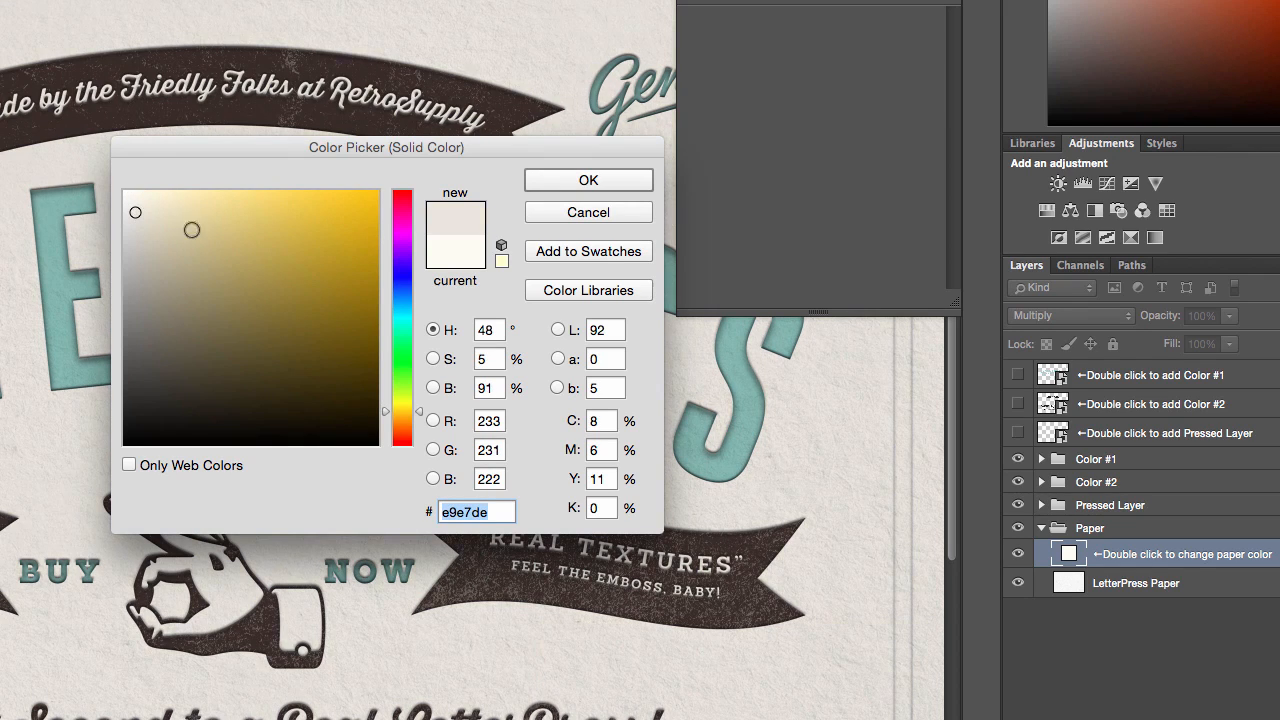
pyautogui.click(407, 293)
pyautogui.click(244, 247)
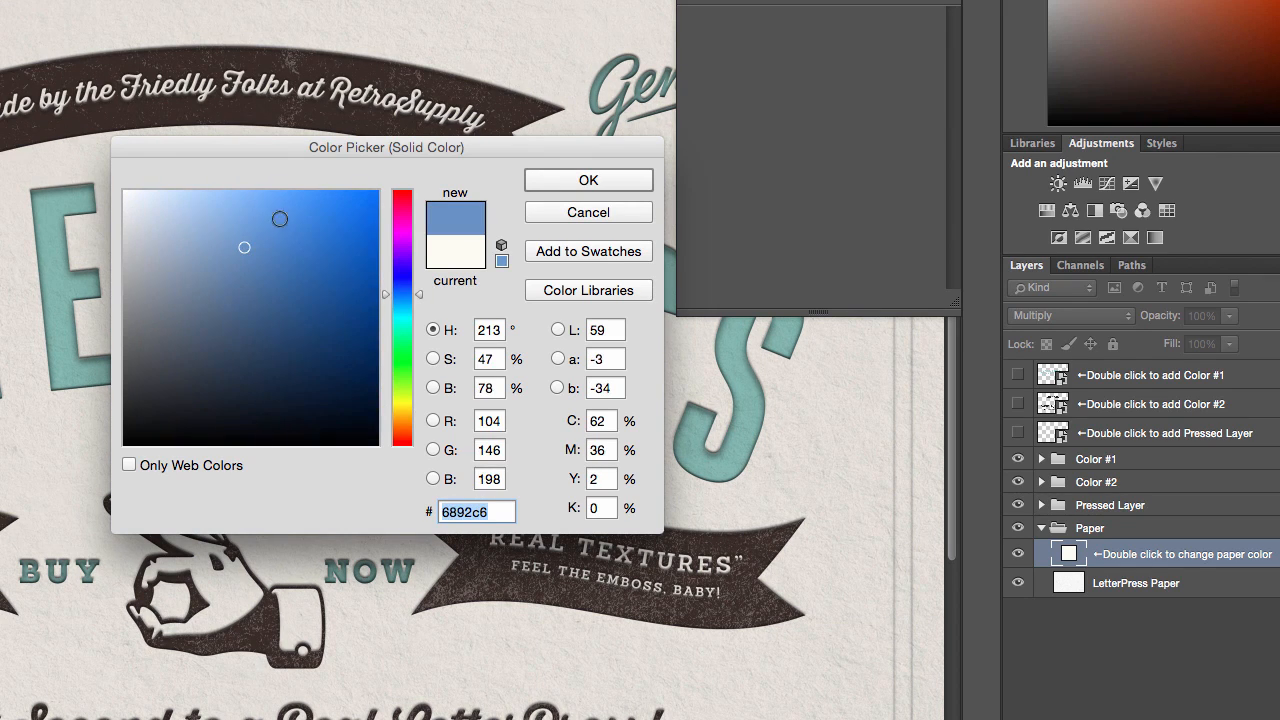
pyautogui.click(285, 217)
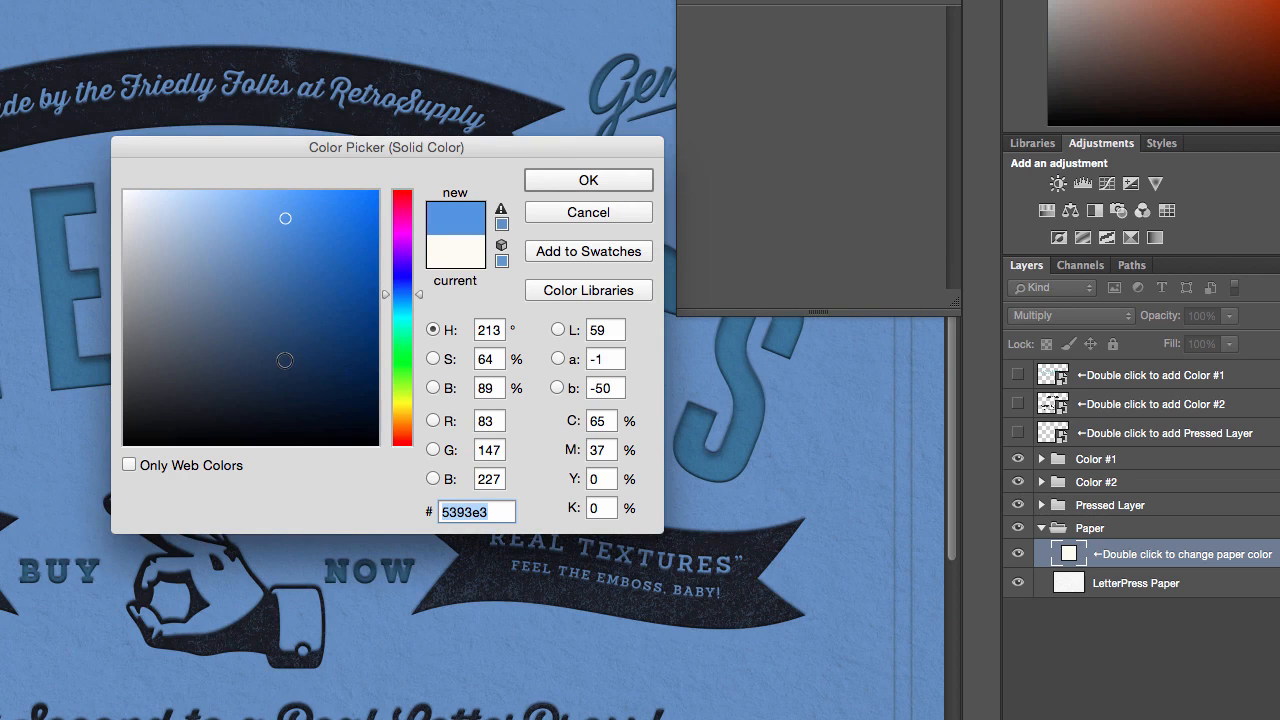
pyautogui.press('Escape')
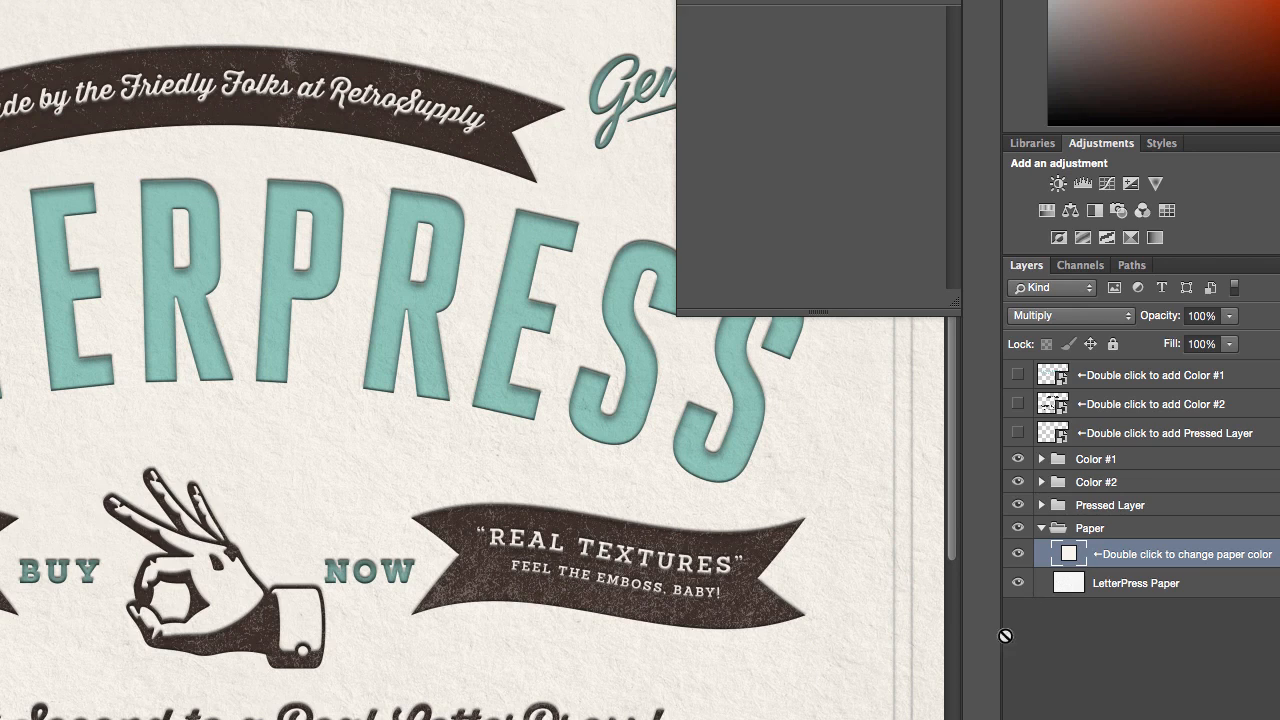
# - Preview the artwork with the LetterPress Paper texture hidden, then show the texture again
pyautogui.click(1019, 584)
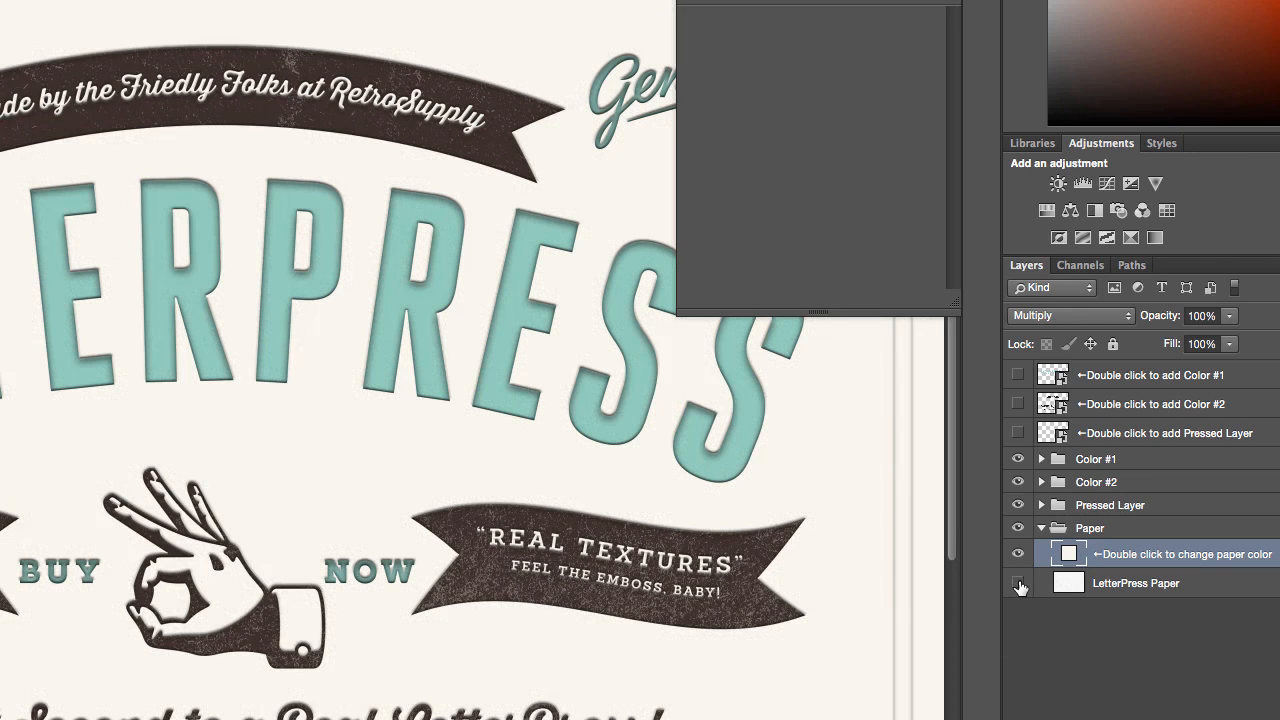
pyautogui.click(1019, 585)
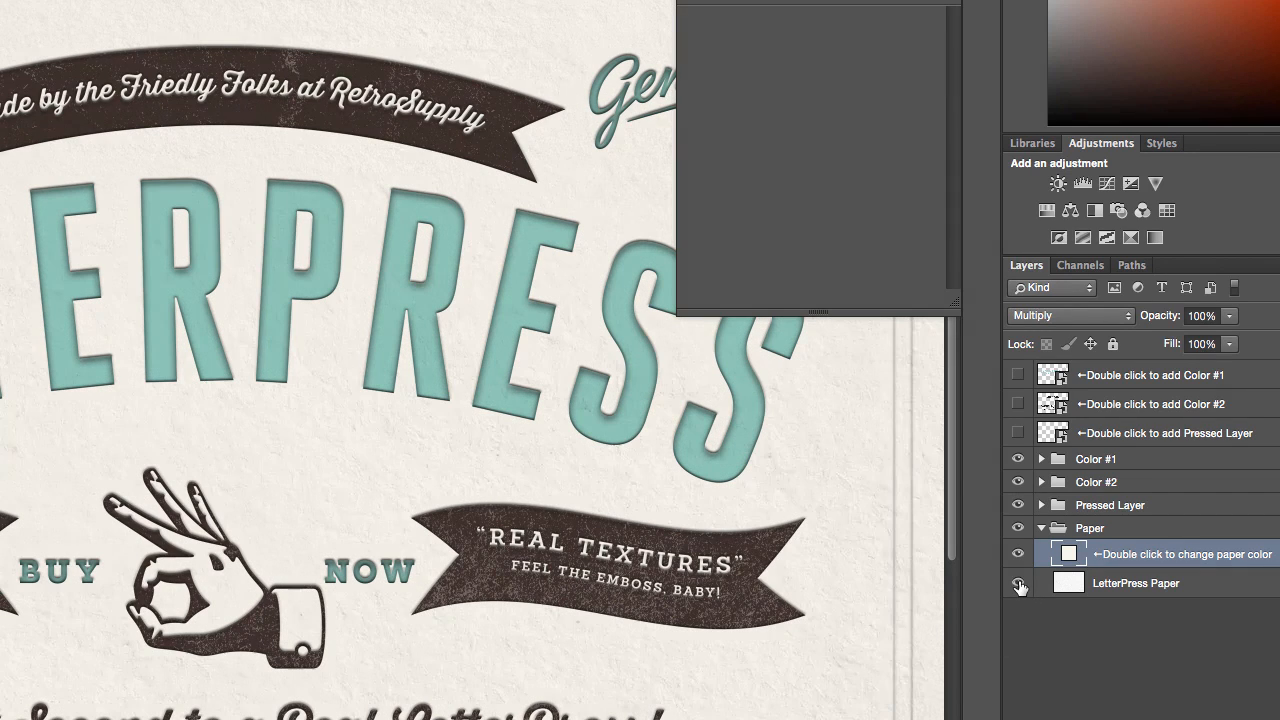
# - Try an empty layer above LetterPress Paper as a place for a replacement texture, toggle the original paper's visibility, and delete the new layer
pyautogui.click(1258, 586)
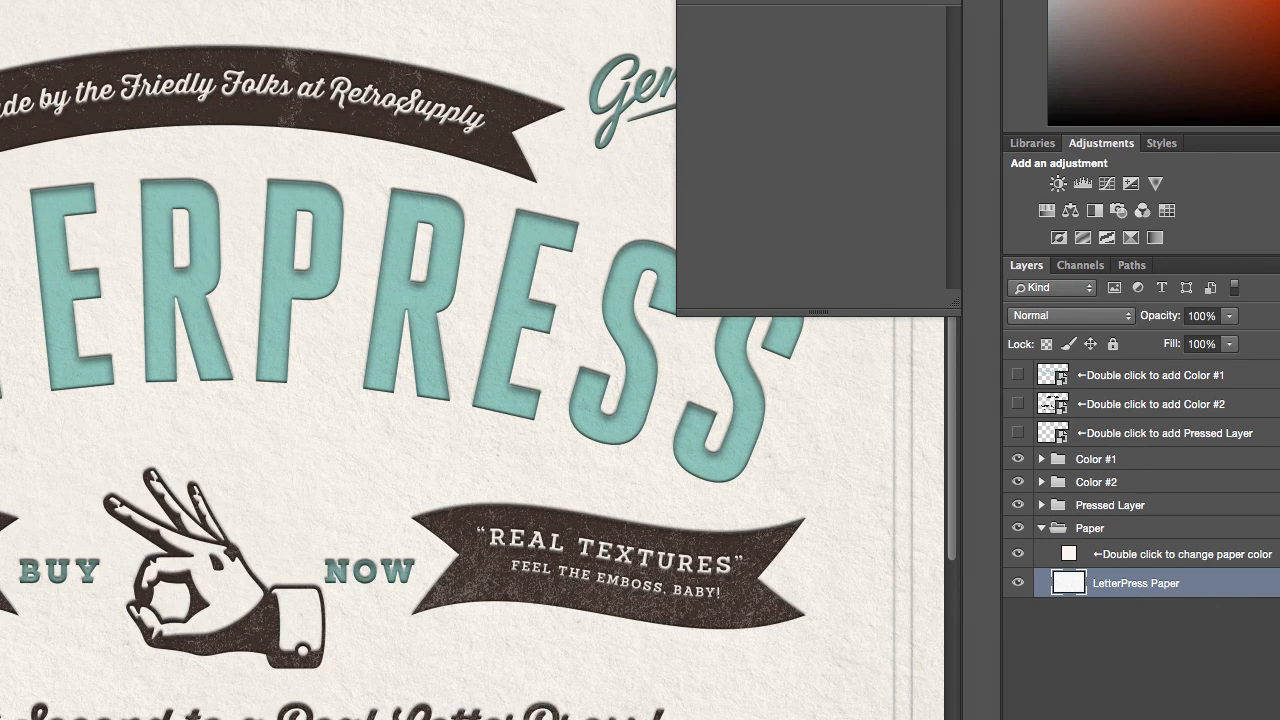
pyautogui.press('alt+shift+super+n')
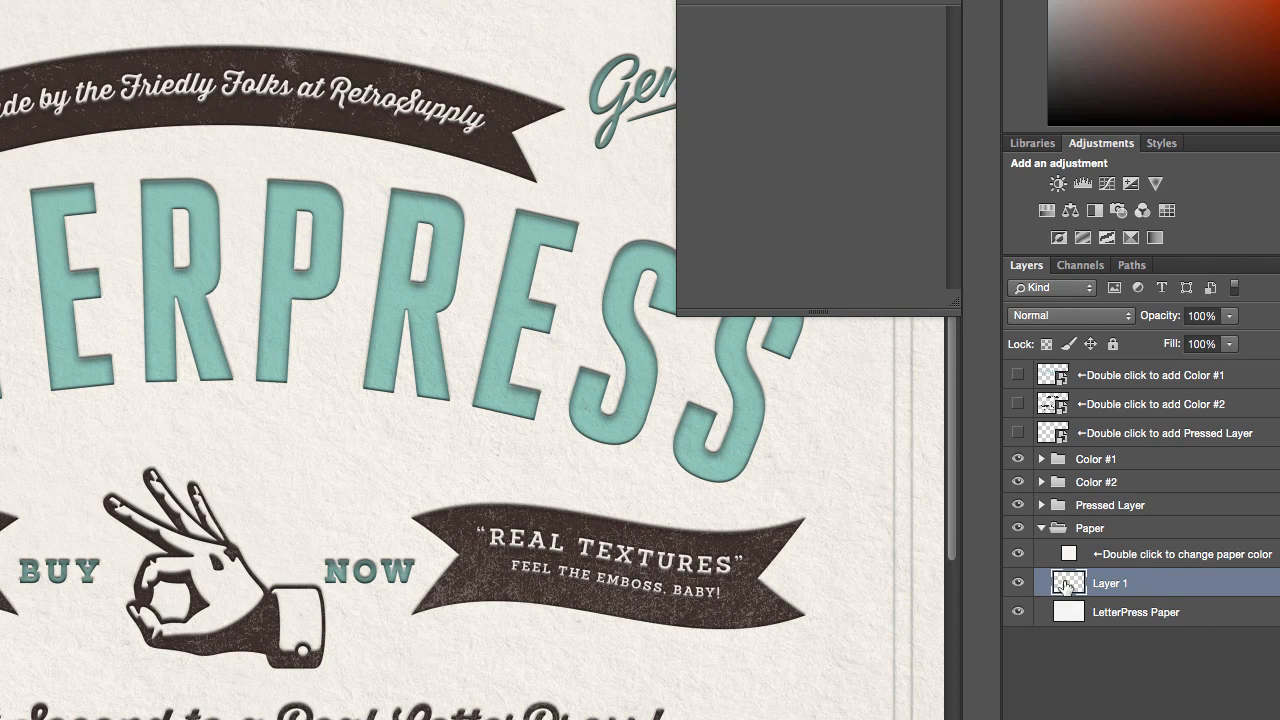
pyautogui.click(1018, 612)
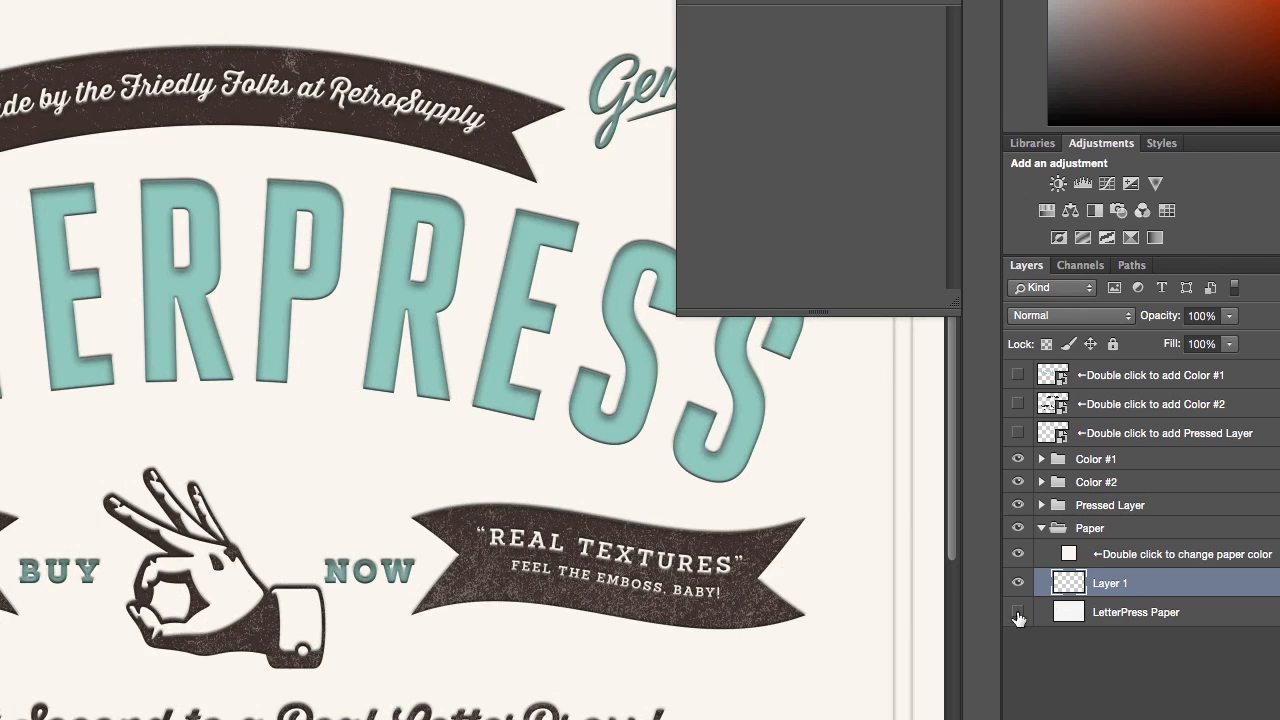
pyautogui.click(1018, 612)
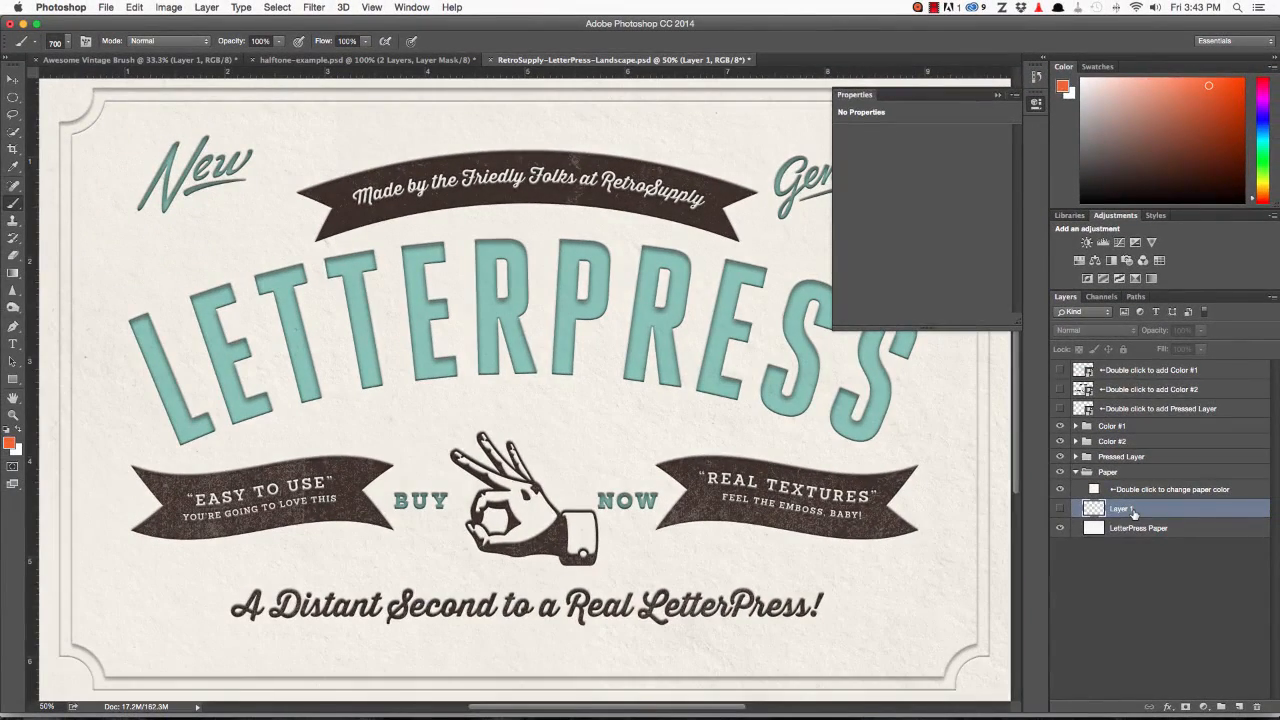
pyautogui.press('BackSpace')
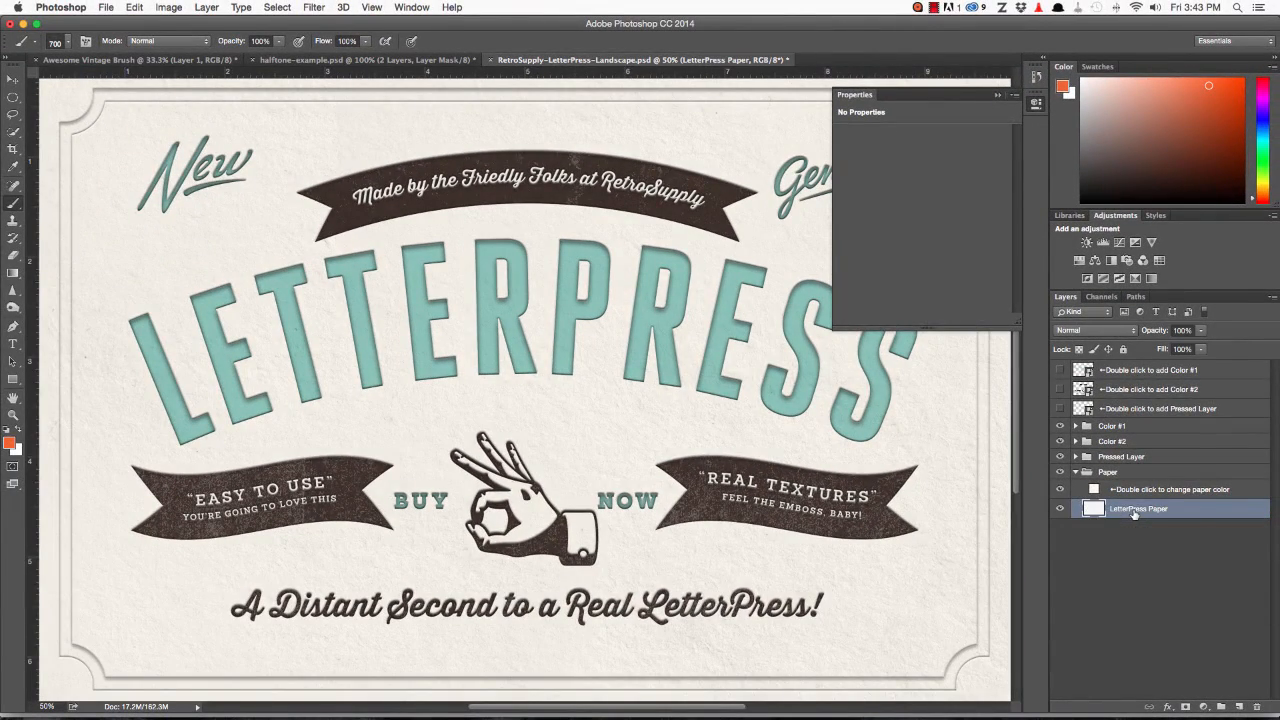